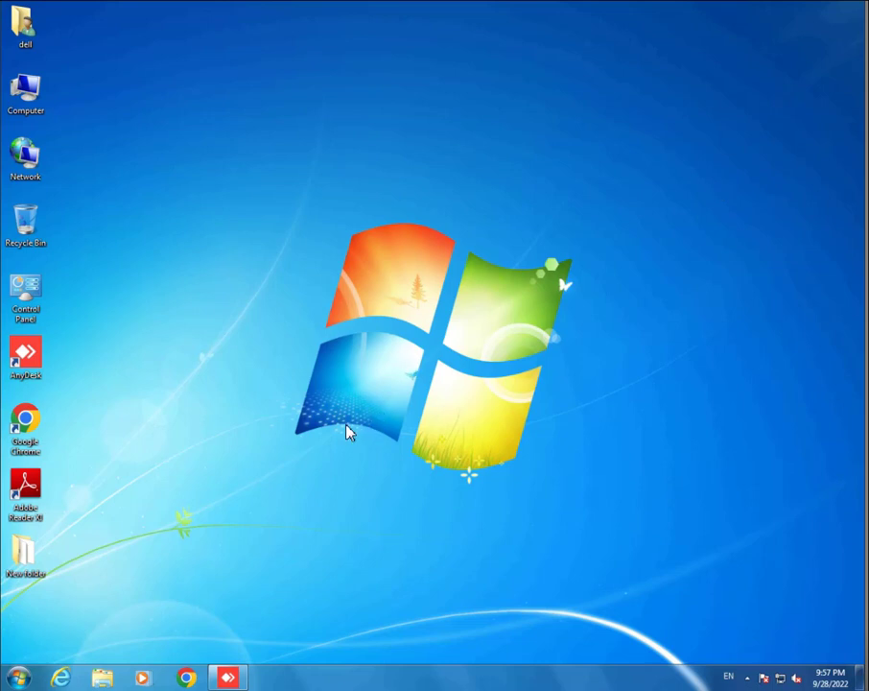
# Step: Open the Windows 7 Start menu
pyautogui.click(13, 679)
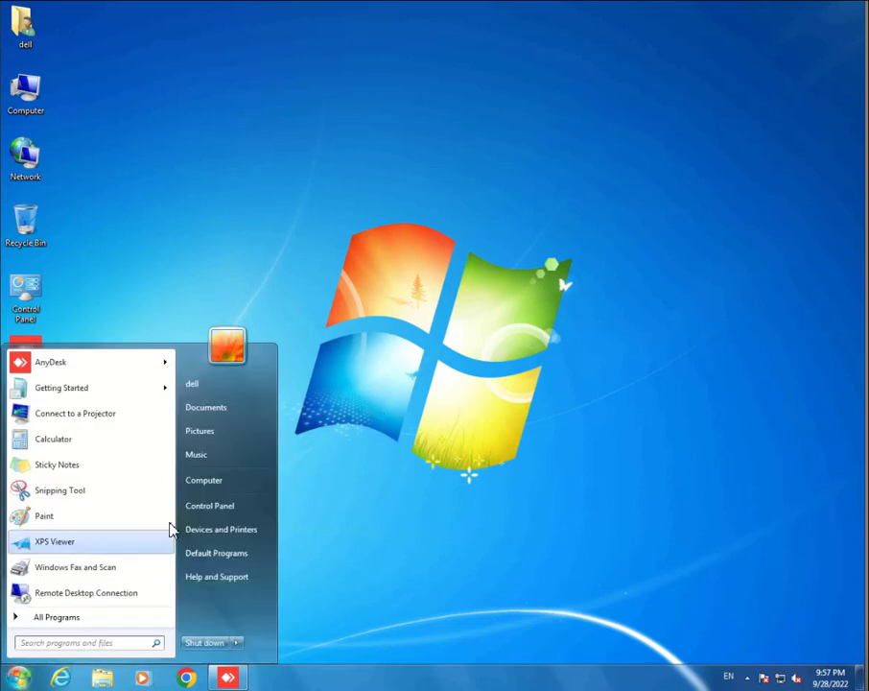
# Step: Reach Control Panel's Create New Account page through User Accounts and Manage another account
pyautogui.click(219, 514)
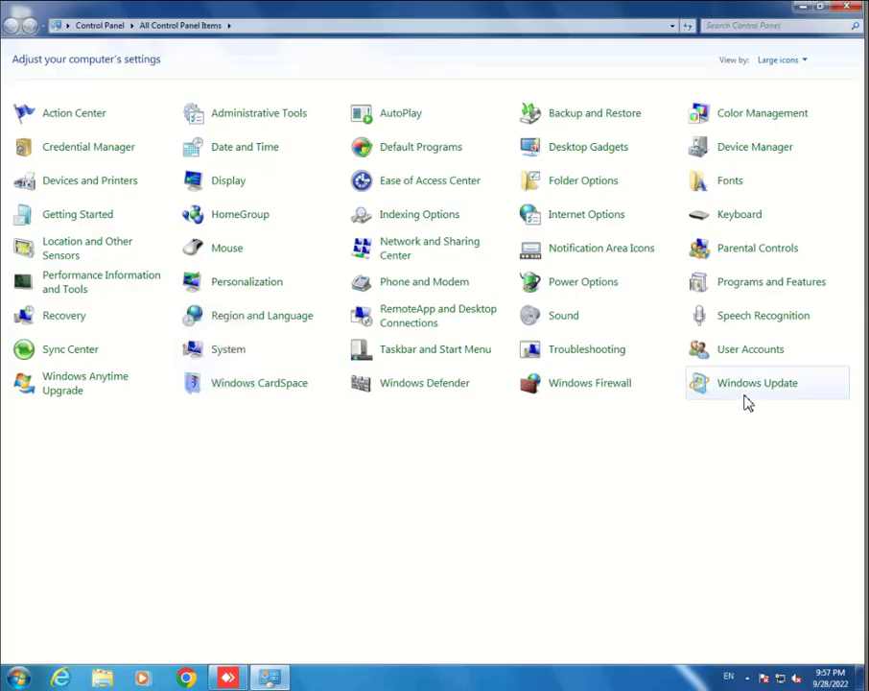
pyautogui.click(757, 351)
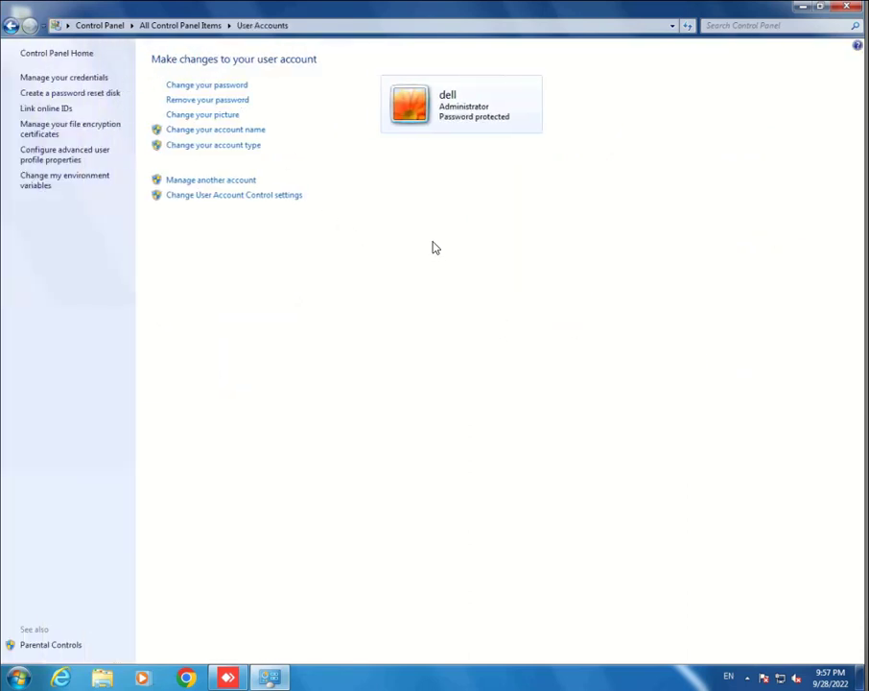
pyautogui.click(216, 182)
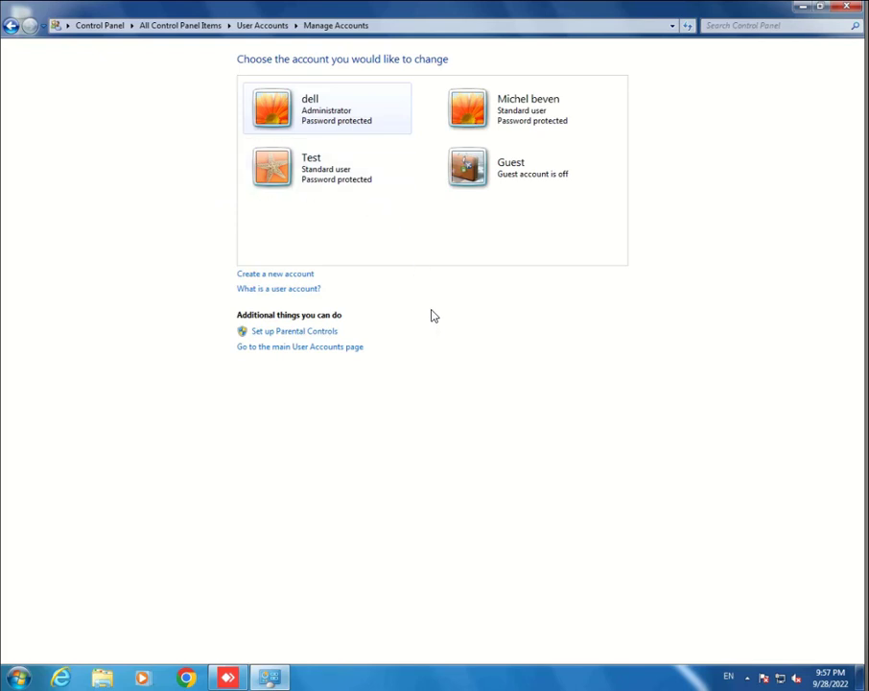
pyautogui.click(277, 274)
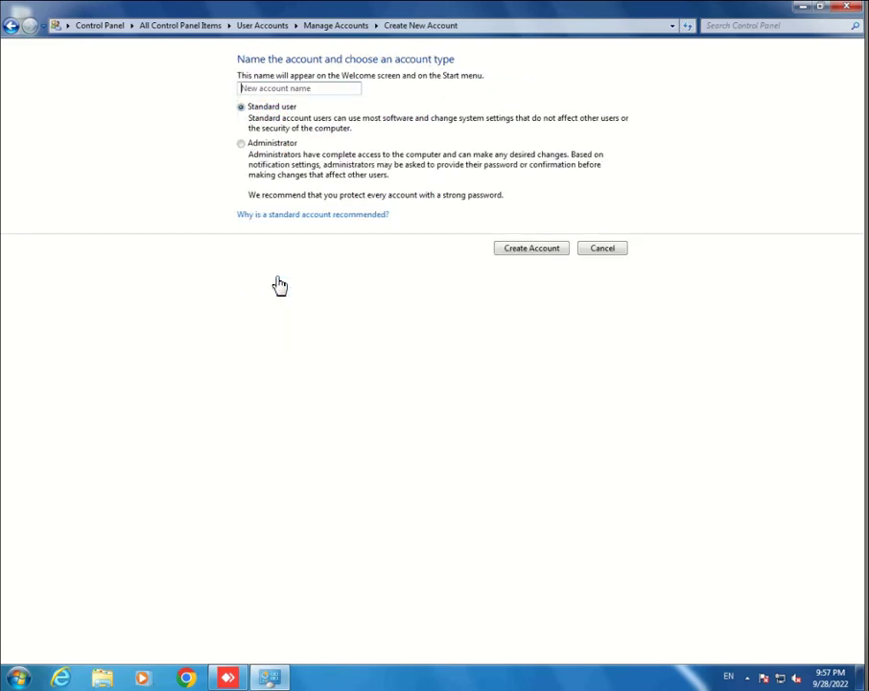
# Step: Create the new account with the account holder's name, set to the Administrator type
pyautogui.click(282, 88)
pyautogui.write('Azaan')
pyautogui.click(258, 149)
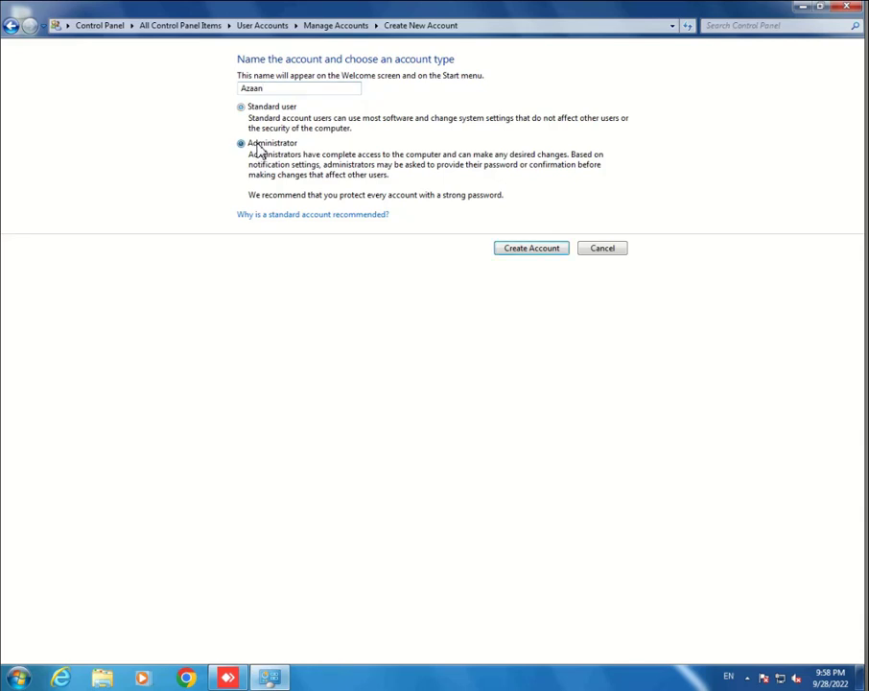
pyautogui.click(530, 248)
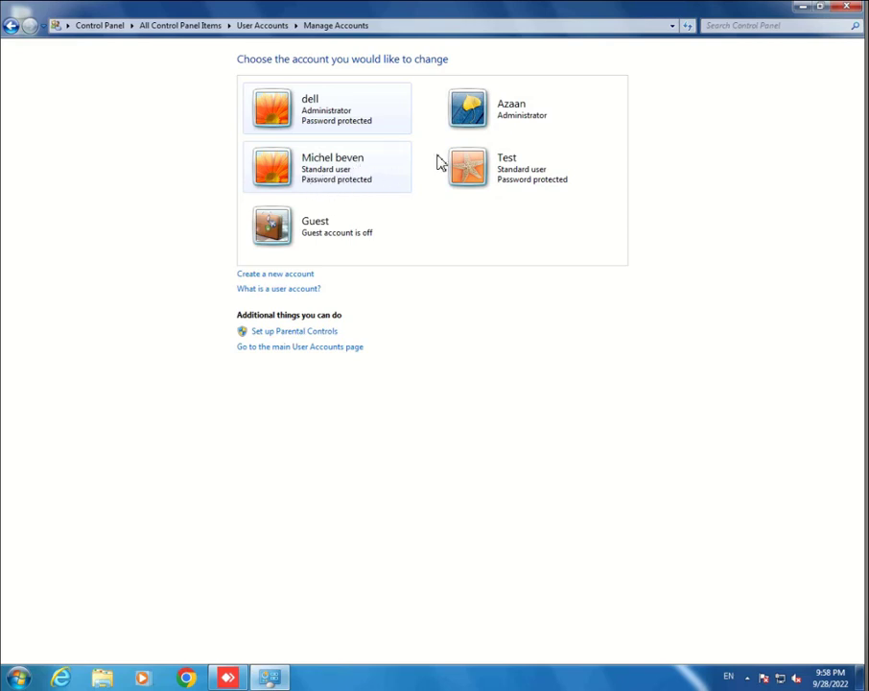
# Step: Give the new administrator account a password, entered and confirmed
pyautogui.click(501, 114)
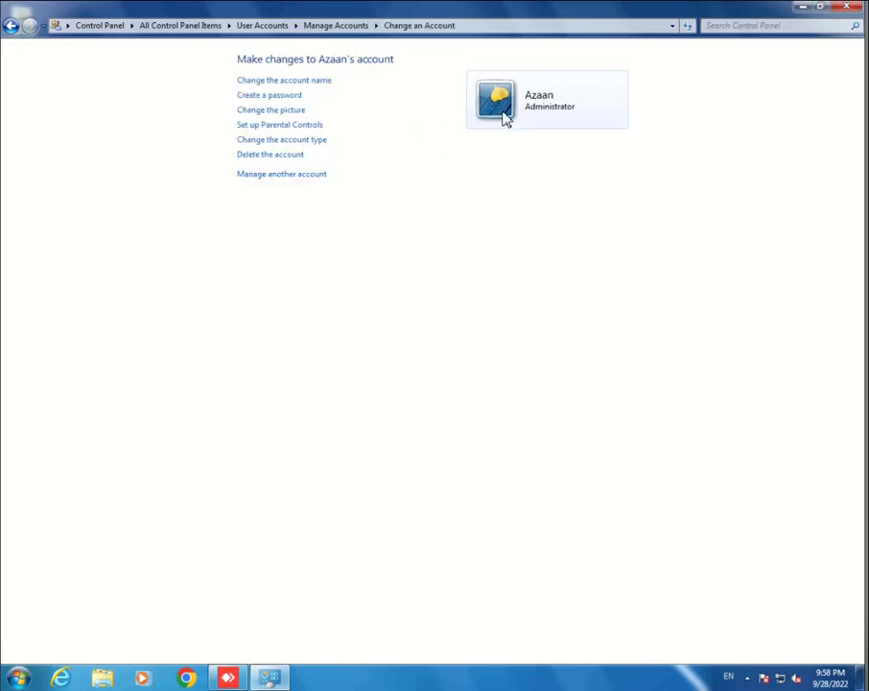
pyautogui.click(276, 100)
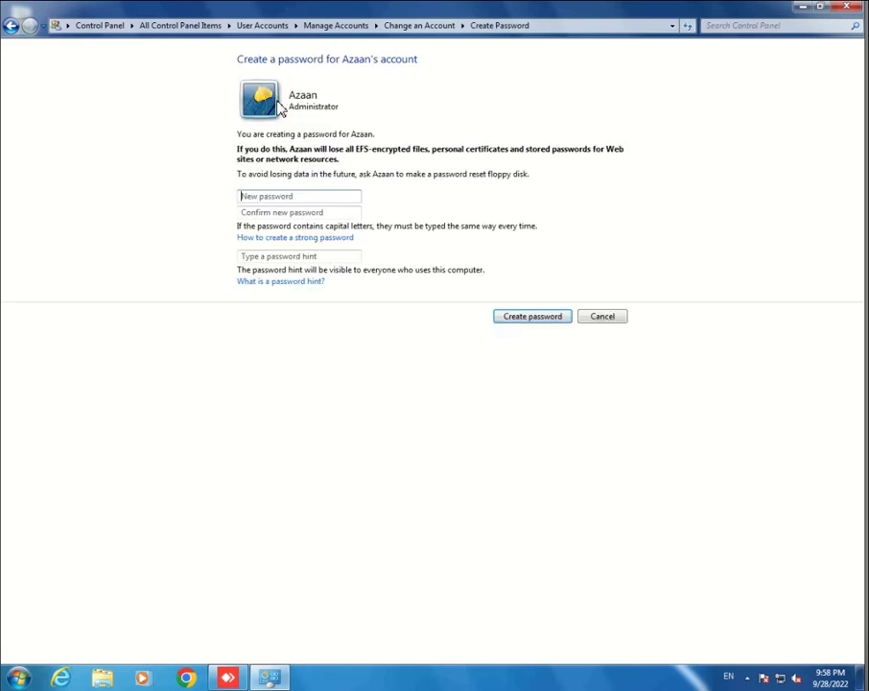
pyautogui.click(289, 196)
pyautogui.write('1234567')
pyautogui.press('Tab')
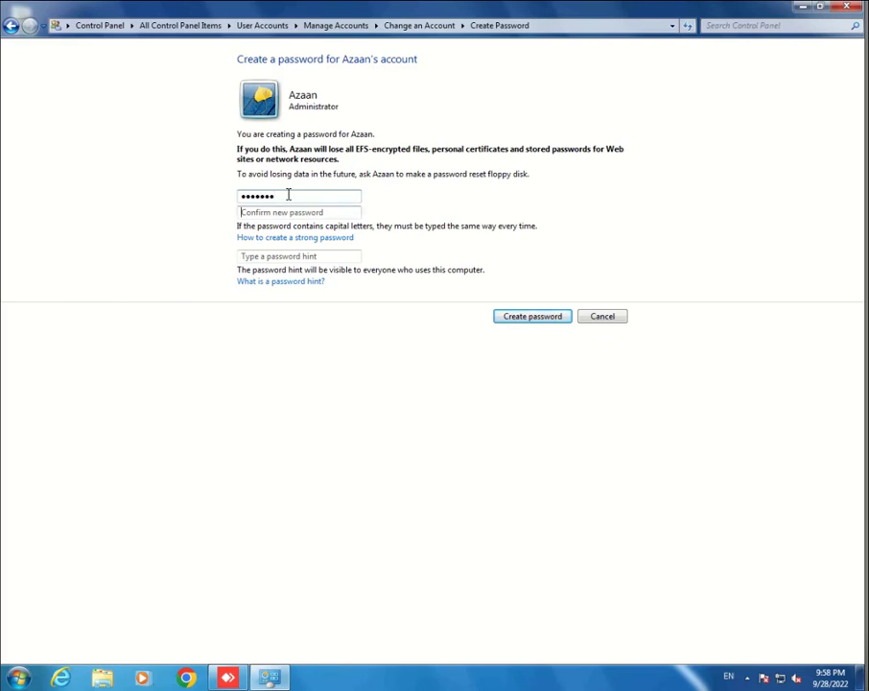
pyautogui.write('1234567')
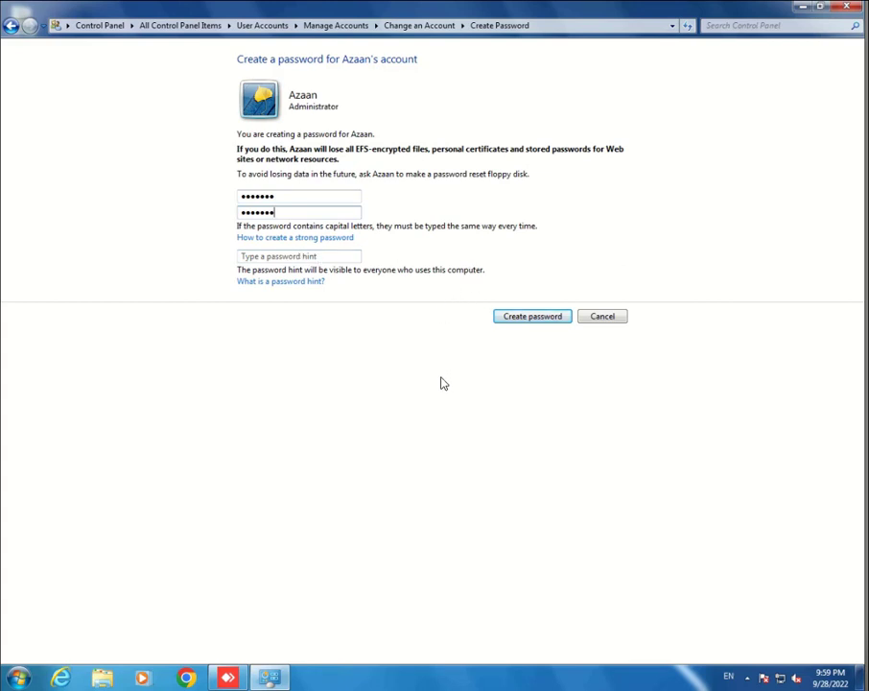
pyautogui.click(514, 317)
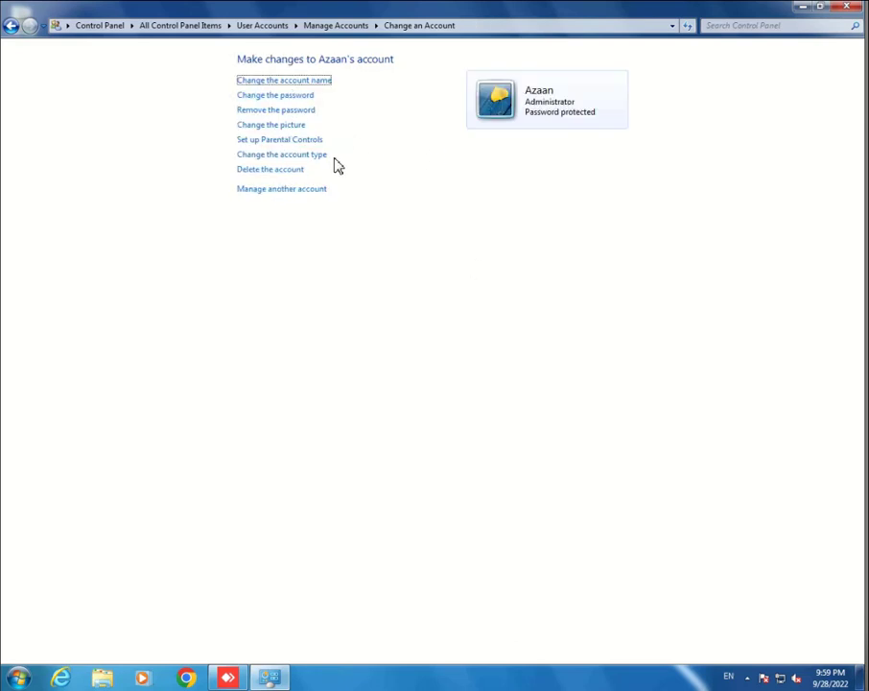
# Step: Replace the new account's yellow leaf picture with the pinwheel image
pyautogui.click(285, 128)
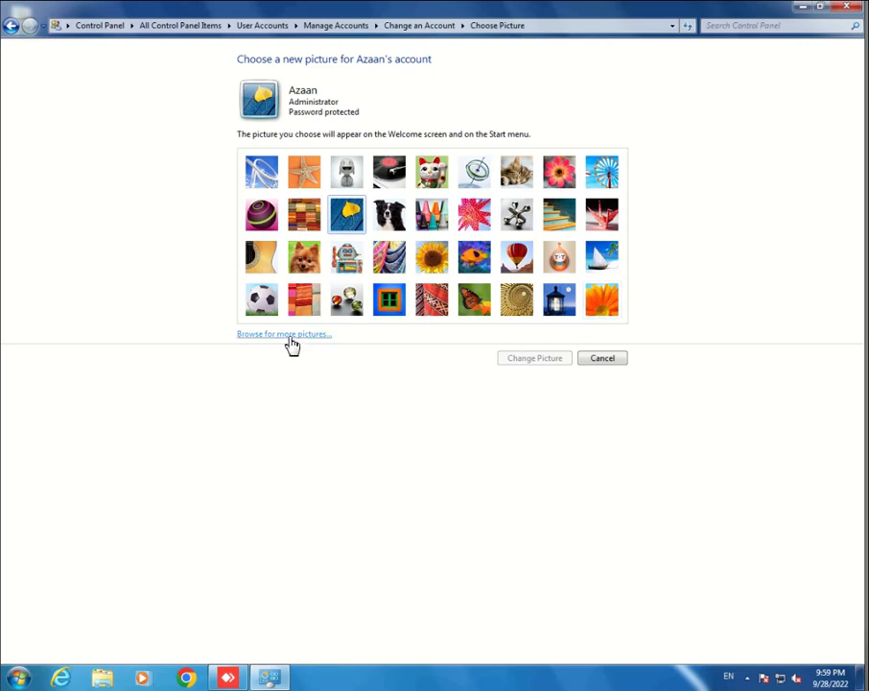
pyautogui.click(604, 176)
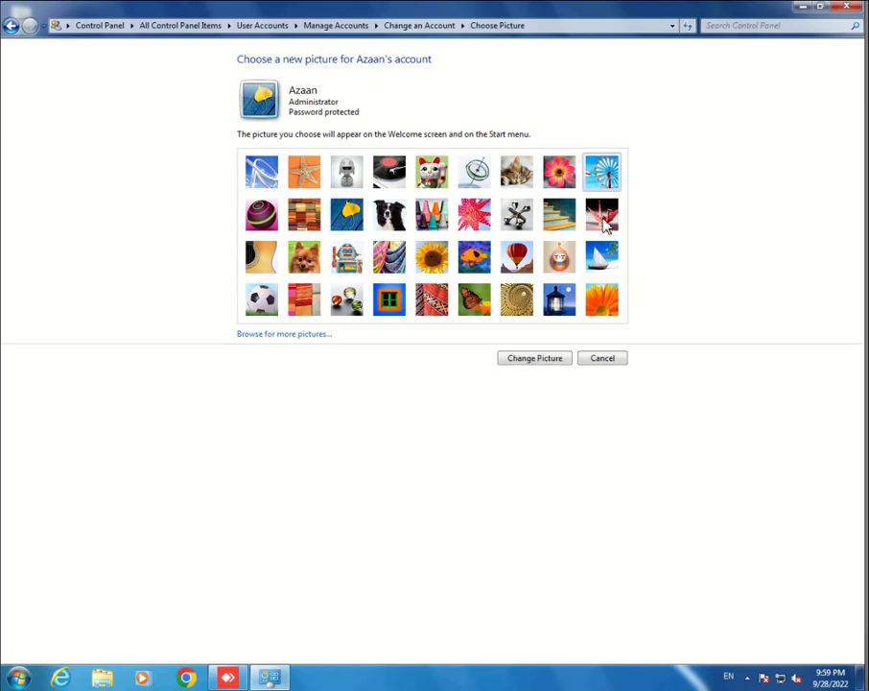
pyautogui.click(532, 358)
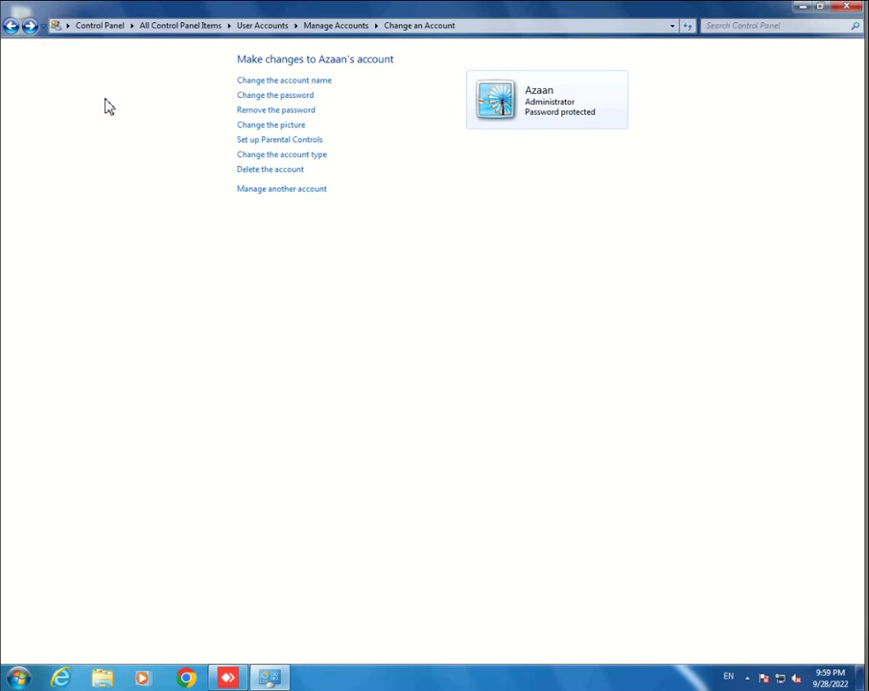
# Step: Reopen Control Panel's Manage Accounts list and open the other existing user's account settings
pyautogui.click(846, 9)
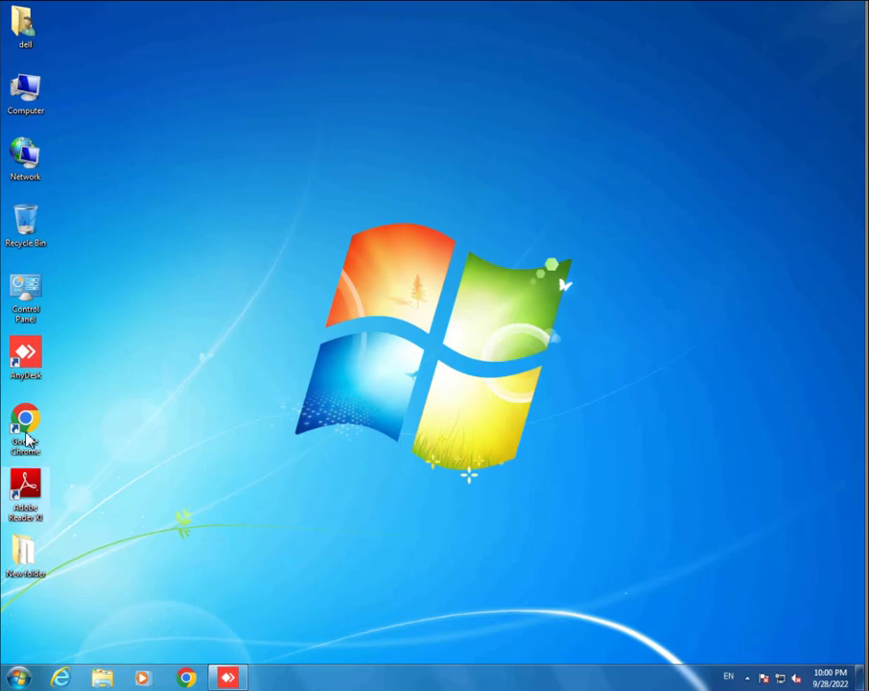
pyautogui.doubleClick(26, 293)
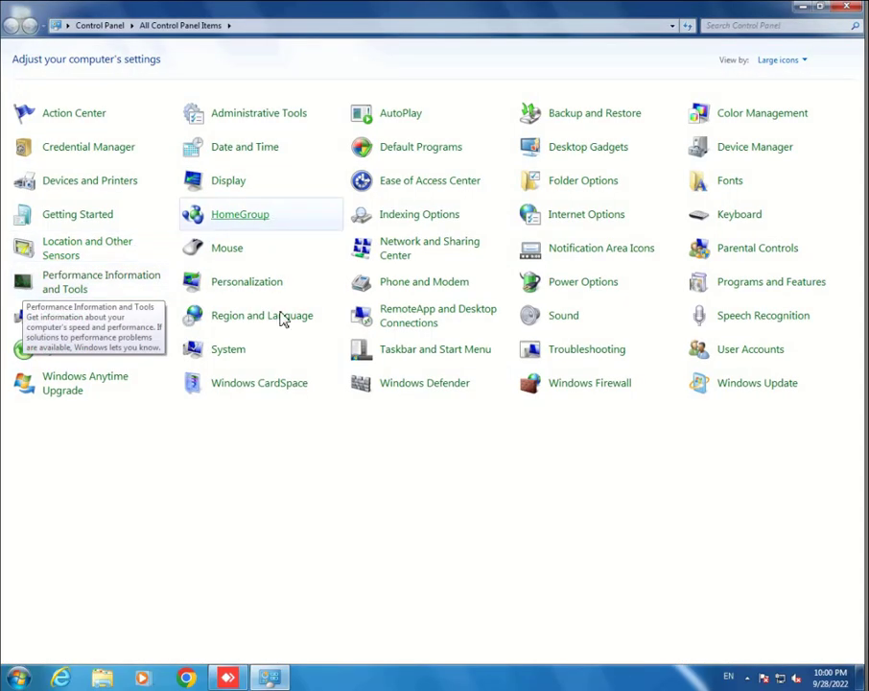
pyautogui.click(735, 353)
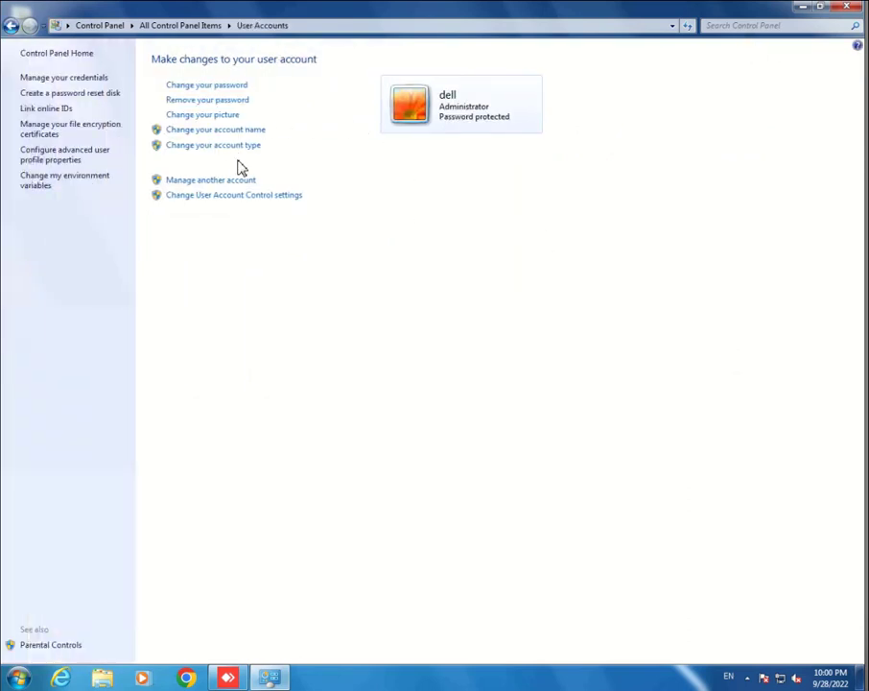
pyautogui.click(218, 180)
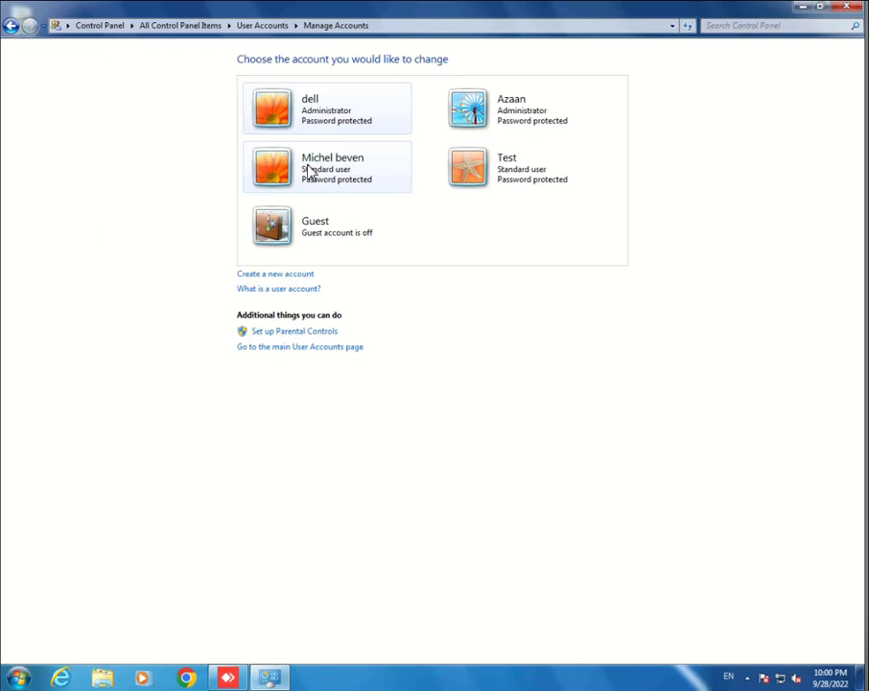
pyautogui.click(309, 171)
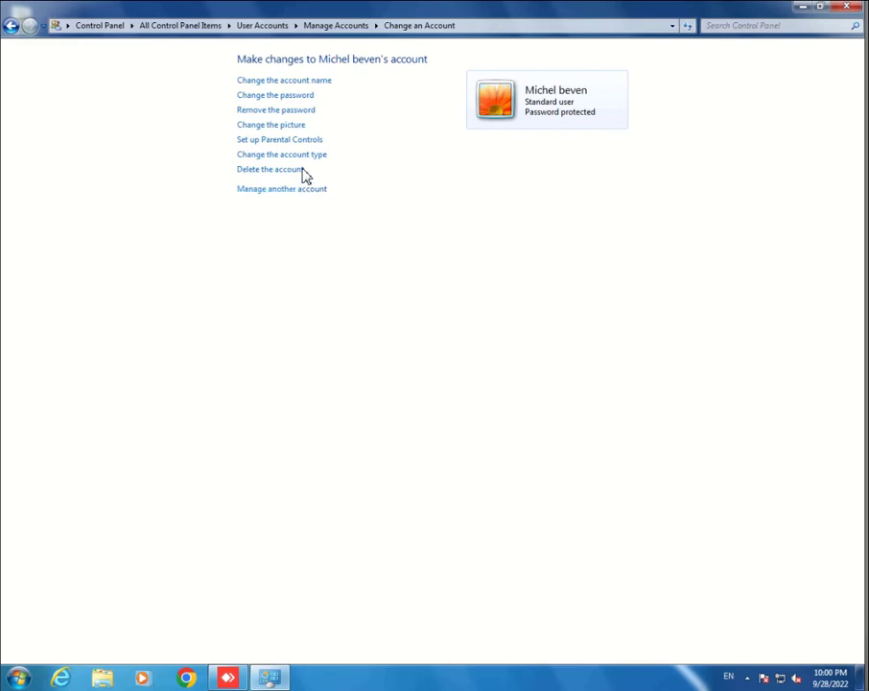
# Step: Change that user's account type to Administrator
pyautogui.click(305, 158)
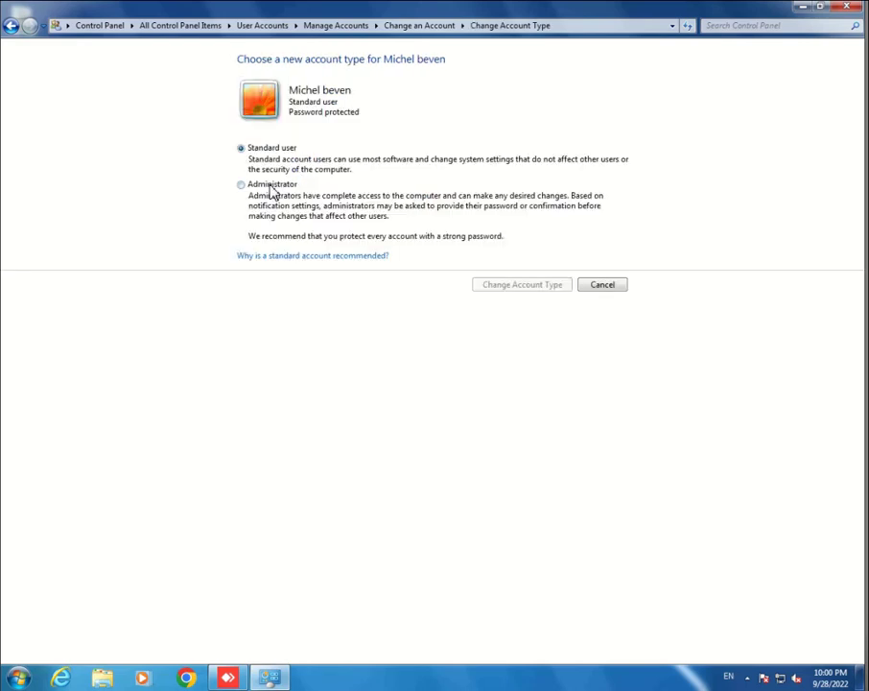
pyautogui.click(271, 189)
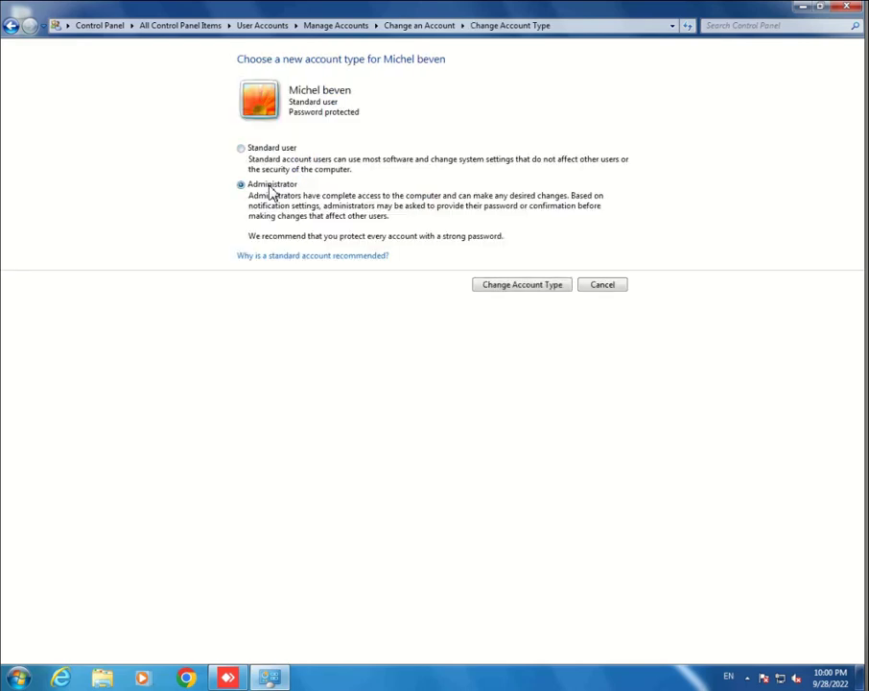
pyautogui.click(503, 288)
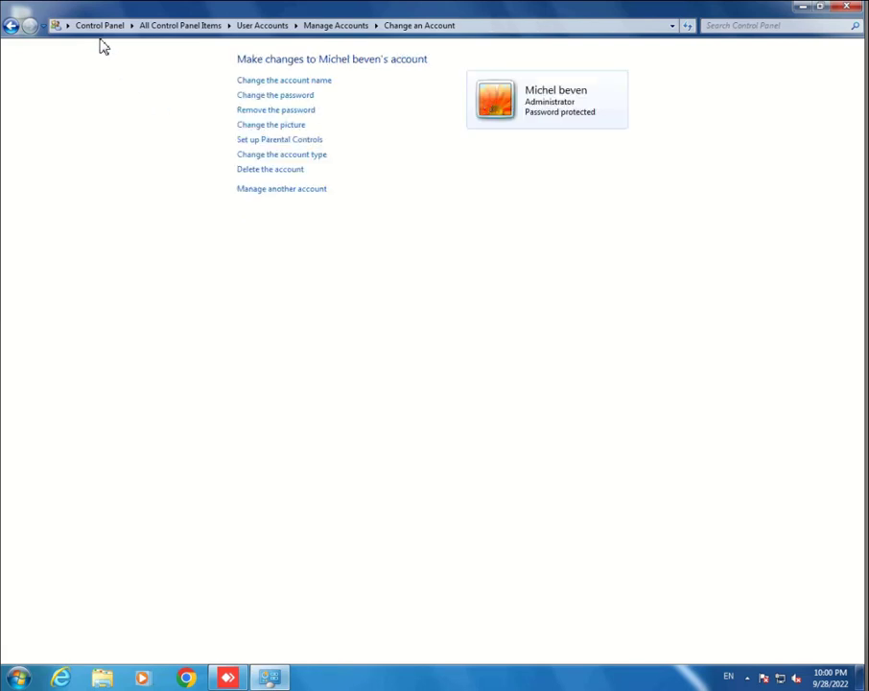
# Step: Return to the Manage Accounts list and close the Control Panel window
pyautogui.click(13, 26)
pyautogui.click(13, 26)
pyautogui.click(14, 26)
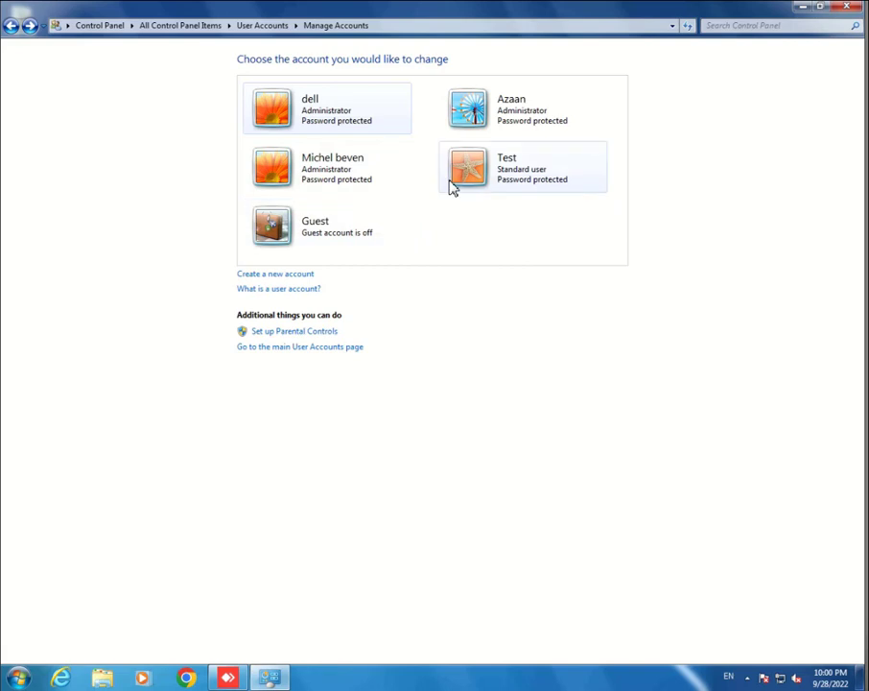
pyautogui.click(842, 9)
# Step: Refresh the desktop, then launch Computer Management through the Computer icon's Manage option
pyautogui.rightClick(225, 117)
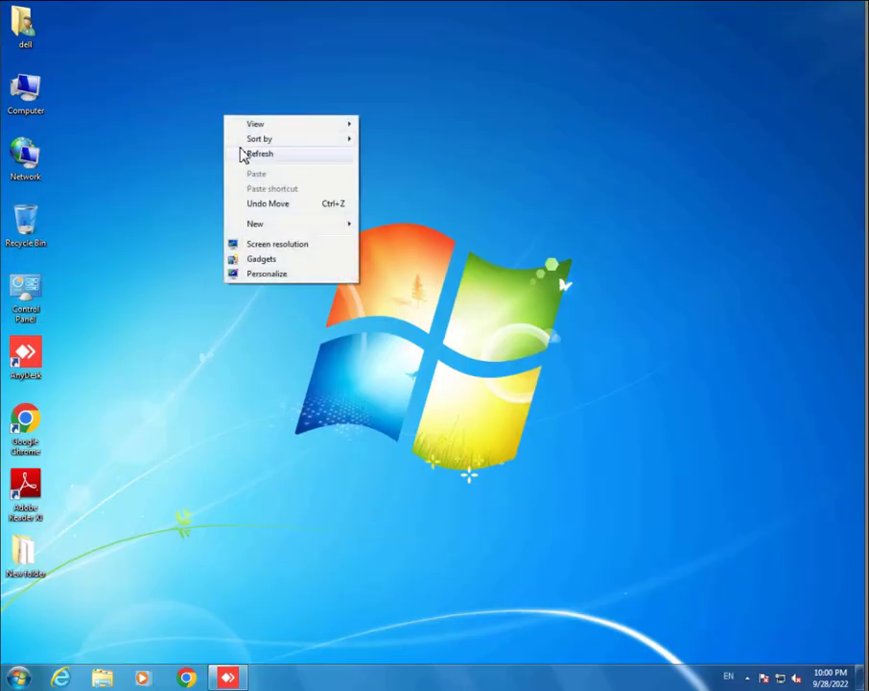
pyautogui.click(251, 153)
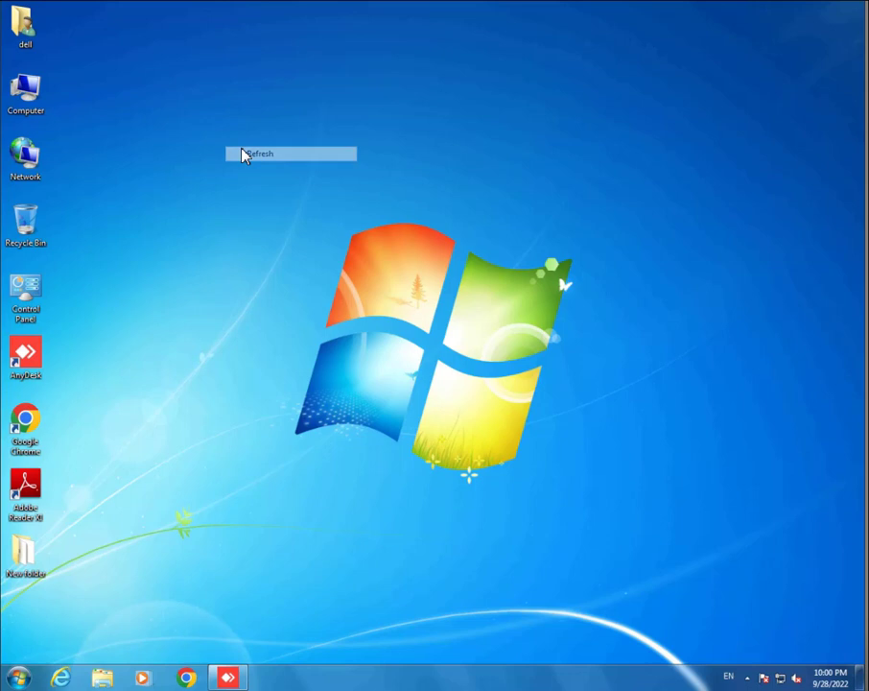
pyautogui.rightClick(29, 85)
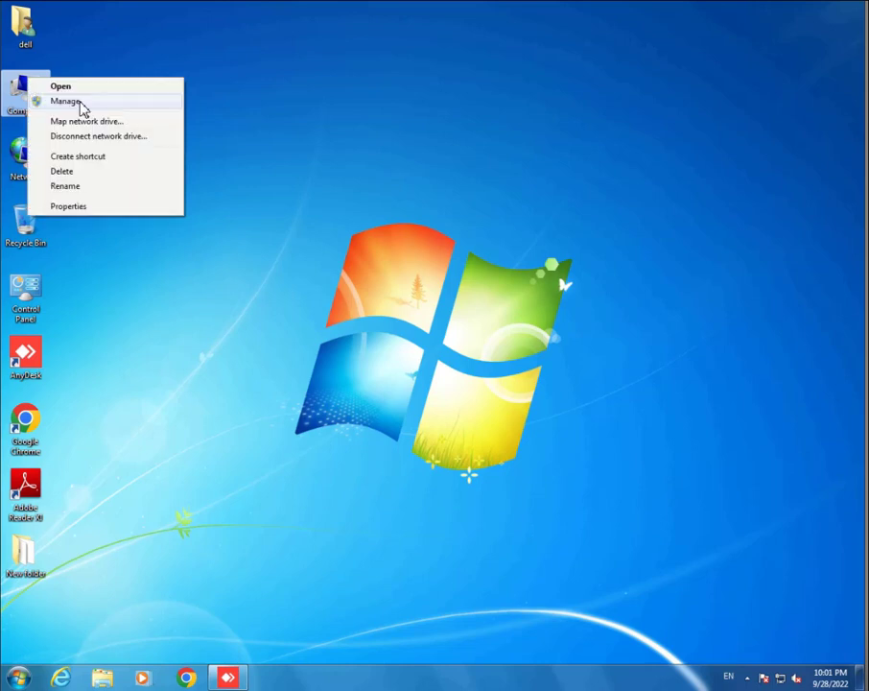
pyautogui.click(81, 102)
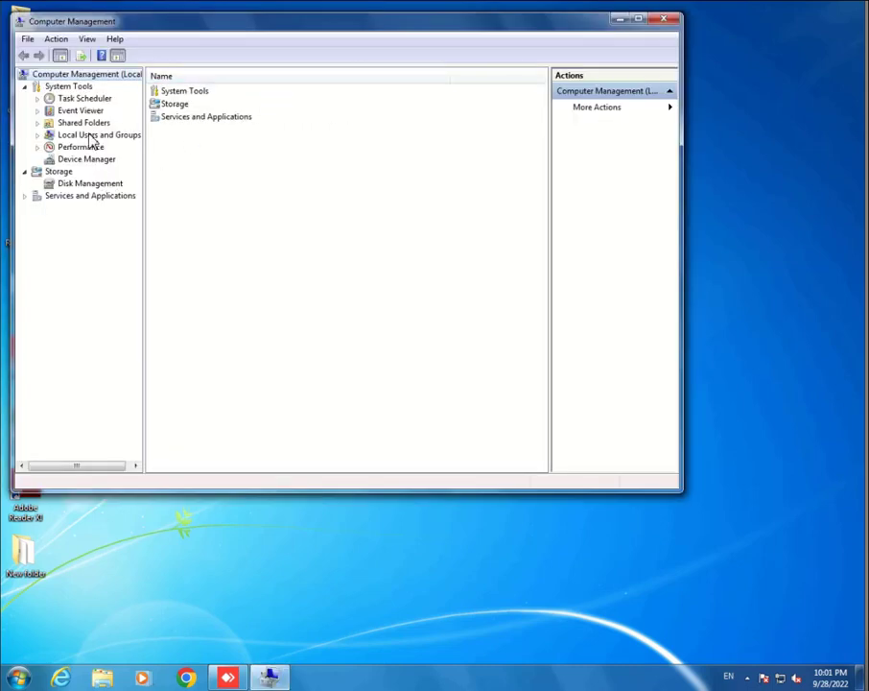
# Step: Open Local Users and Groups > Users and start a New User
pyautogui.click(38, 137)
pyautogui.click(82, 147)
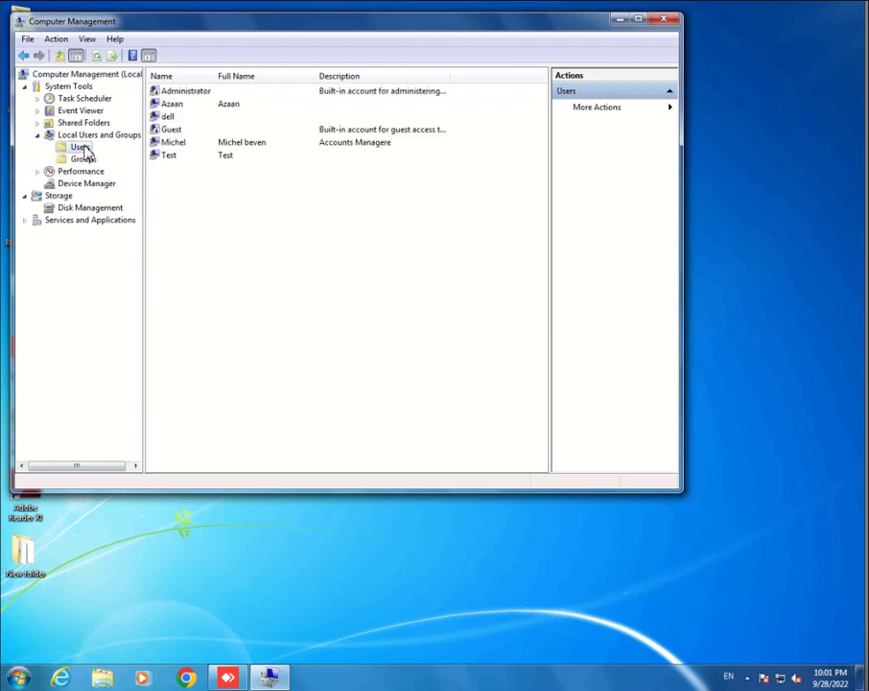
pyautogui.rightClick(84, 154)
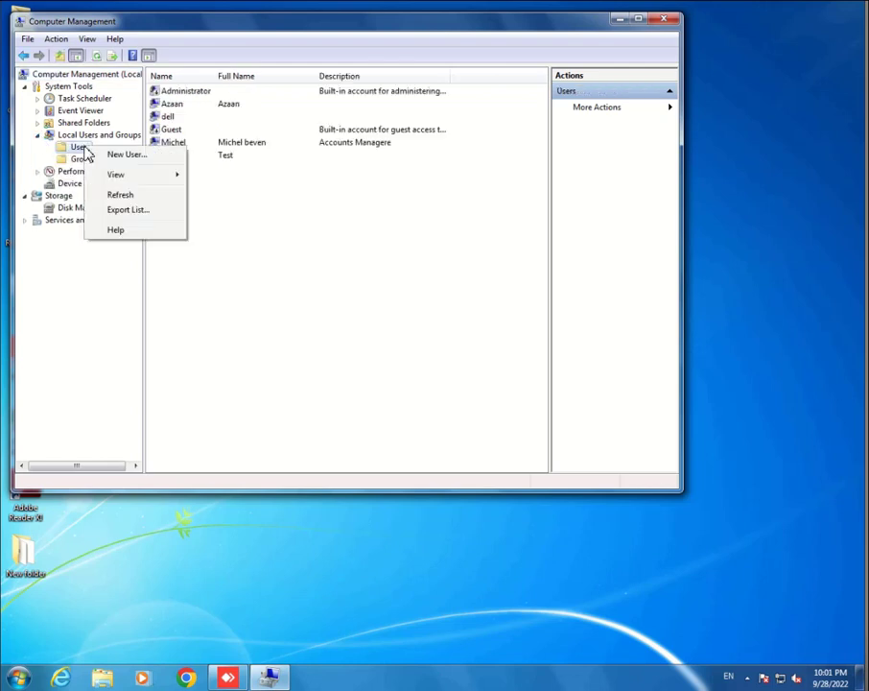
pyautogui.click(139, 162)
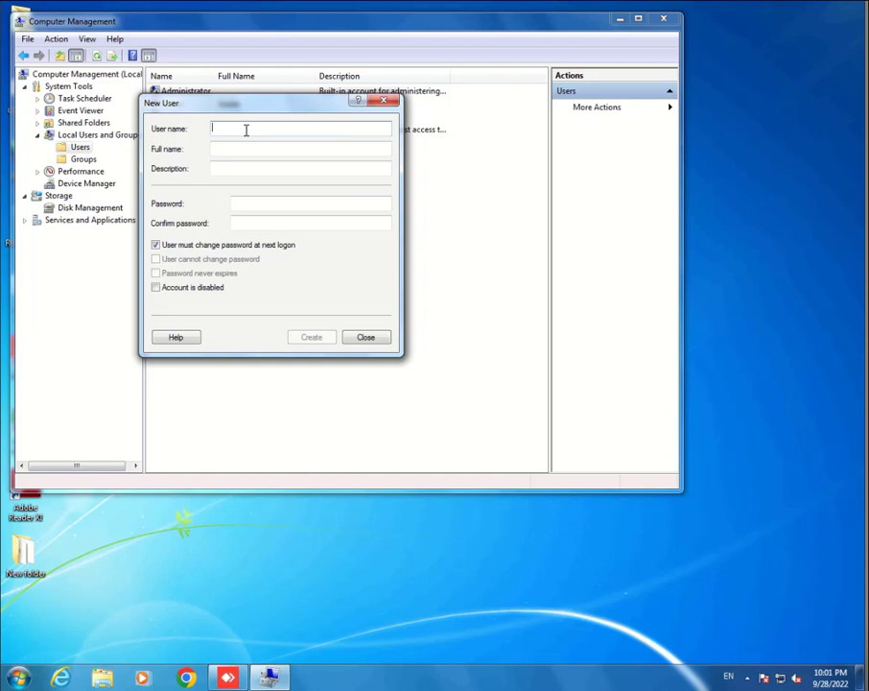
# Step: Create the named user with a confirmed password, no logon change, password never expires
pyautogui.write('Ayesha')
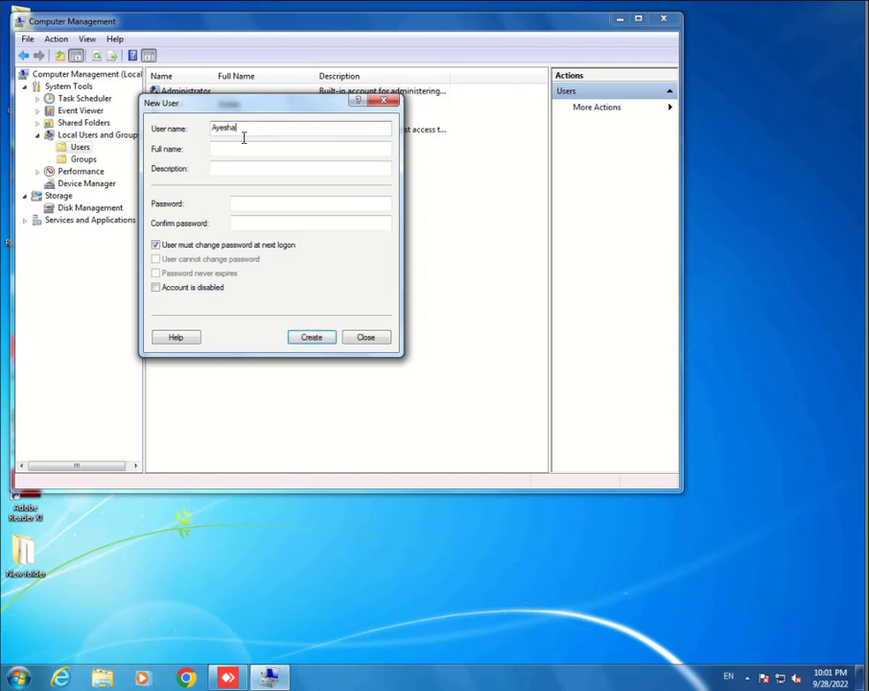
pyautogui.click(235, 202)
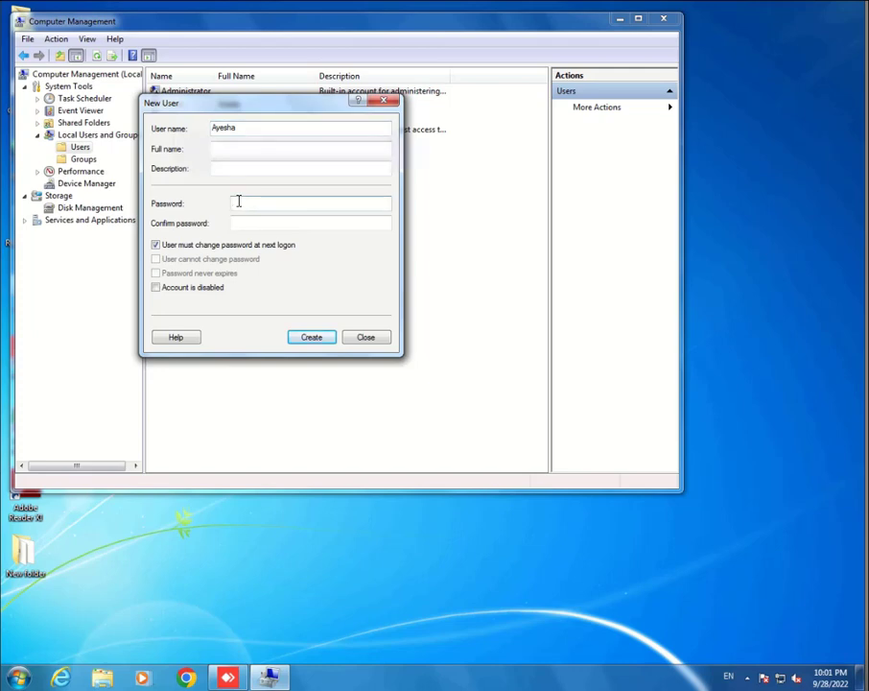
pyautogui.write('*******')
pyautogui.press('Tab')
pyautogui.write('**')
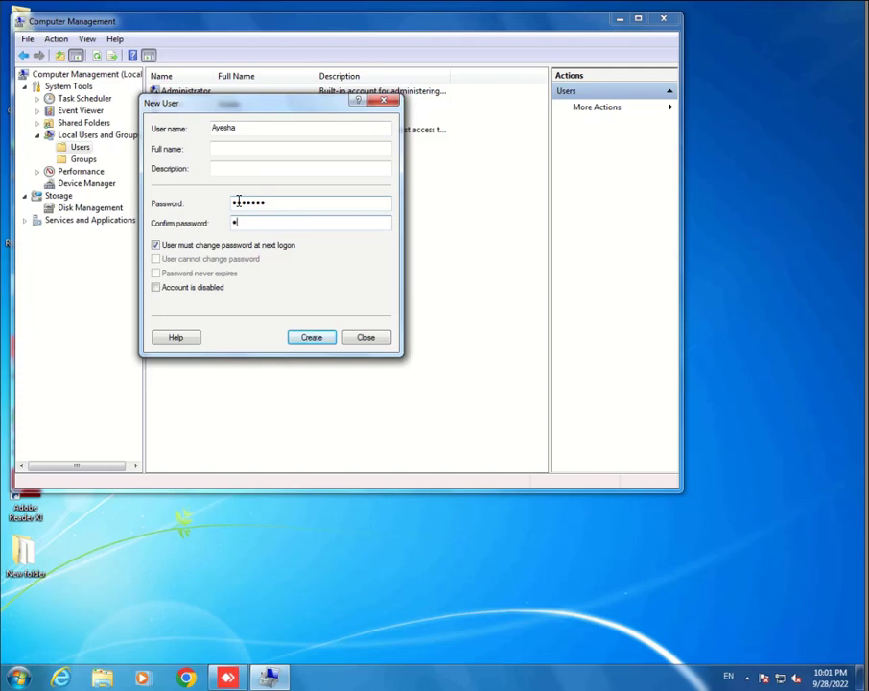
pyautogui.write('*****')
pyautogui.click(226, 246)
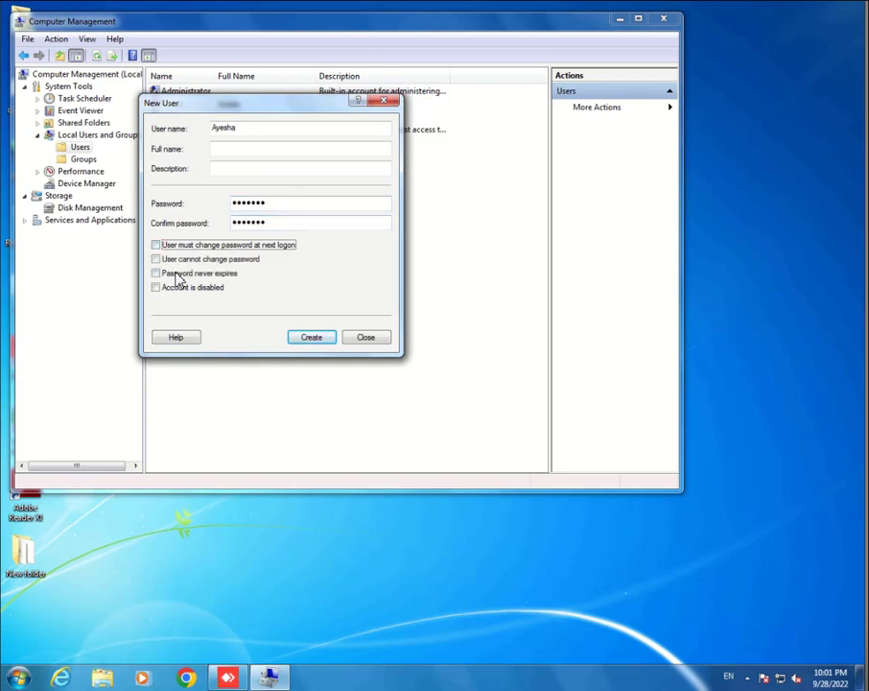
pyautogui.click(177, 275)
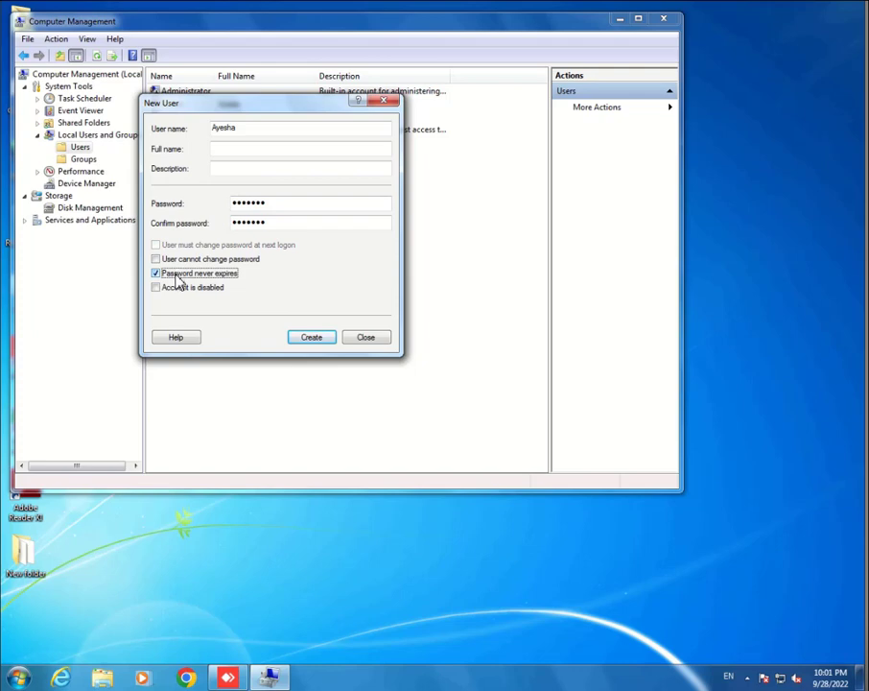
pyautogui.click(301, 339)
pyautogui.click(355, 340)
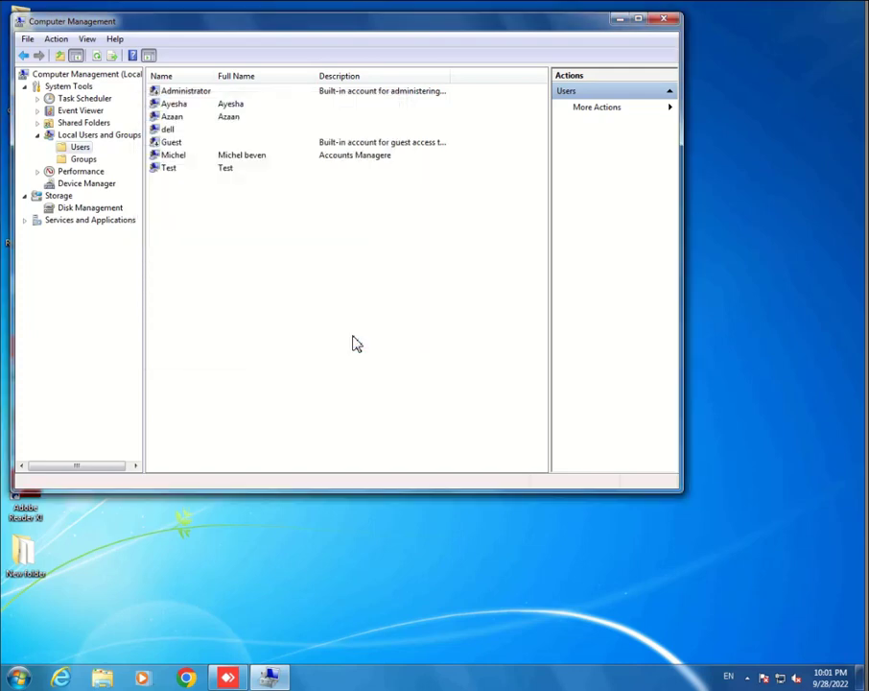
# Step: Open the new user's Properties, switch to Member Of, and select the Users group
pyautogui.click(178, 105)
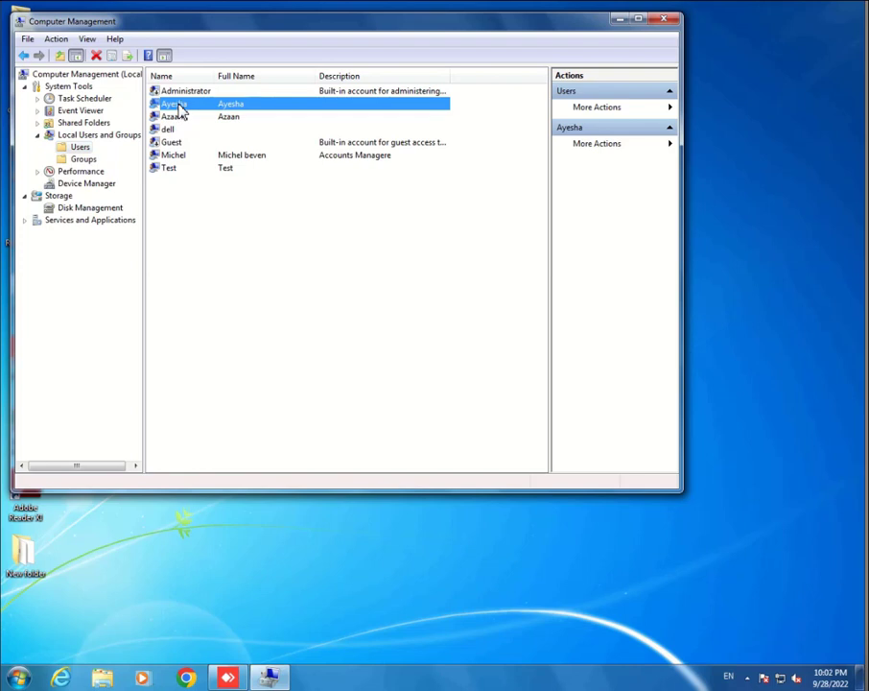
pyautogui.rightClick(179, 107)
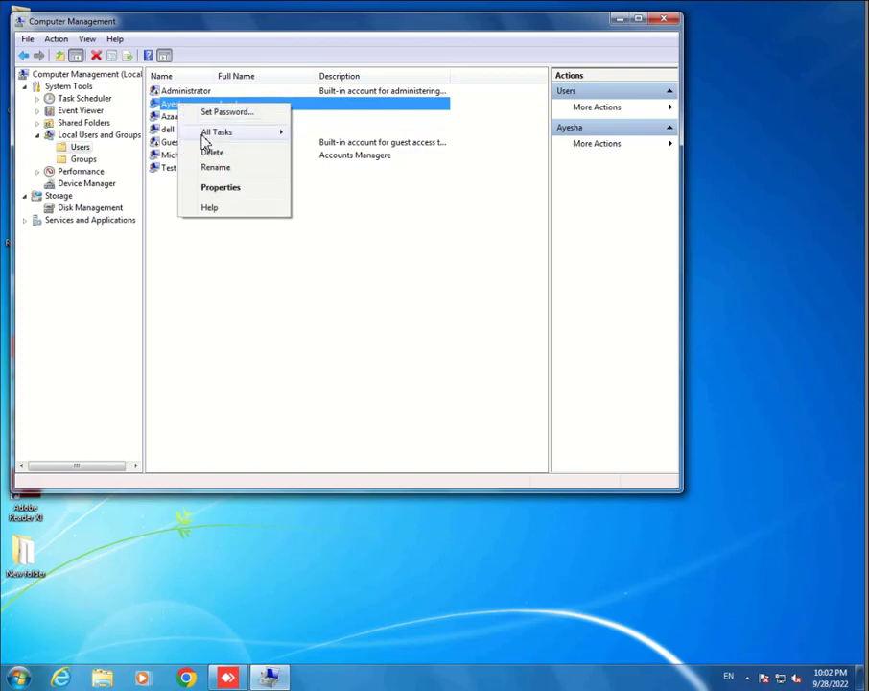
pyautogui.click(223, 189)
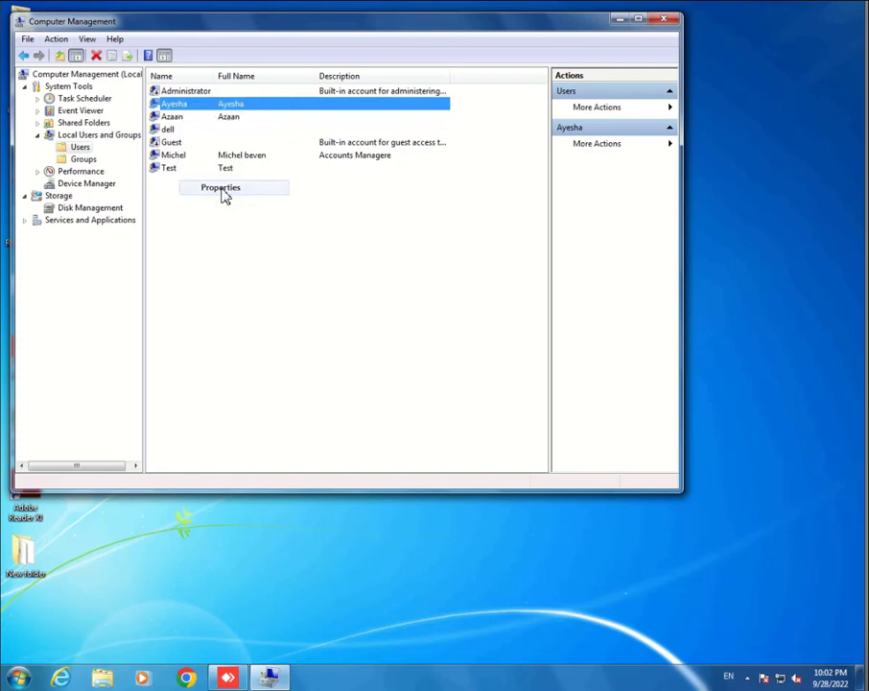
pyautogui.moveTo(284, 114); pyautogui.dragTo(252, 101)
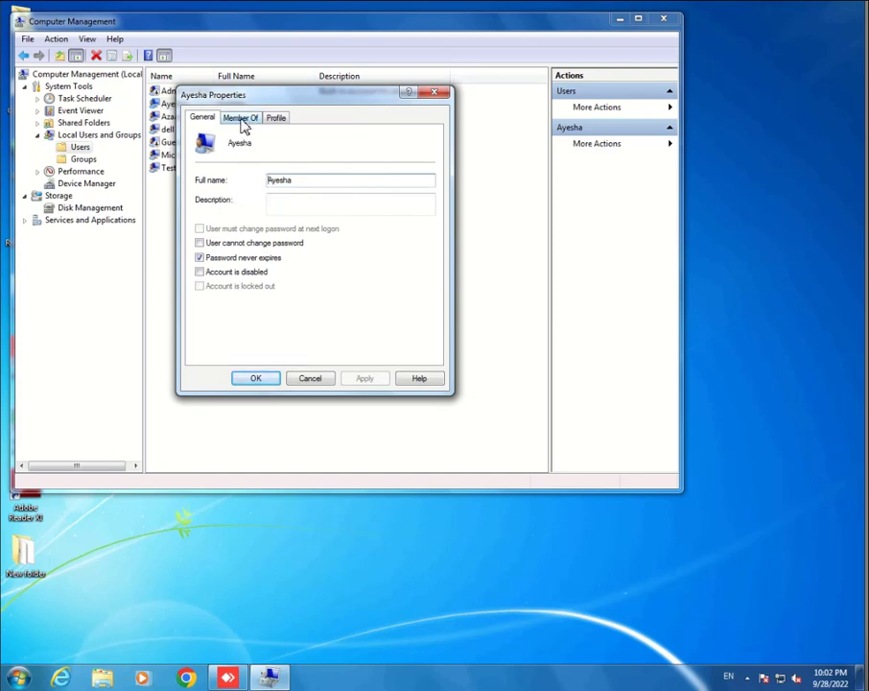
pyautogui.click(242, 120)
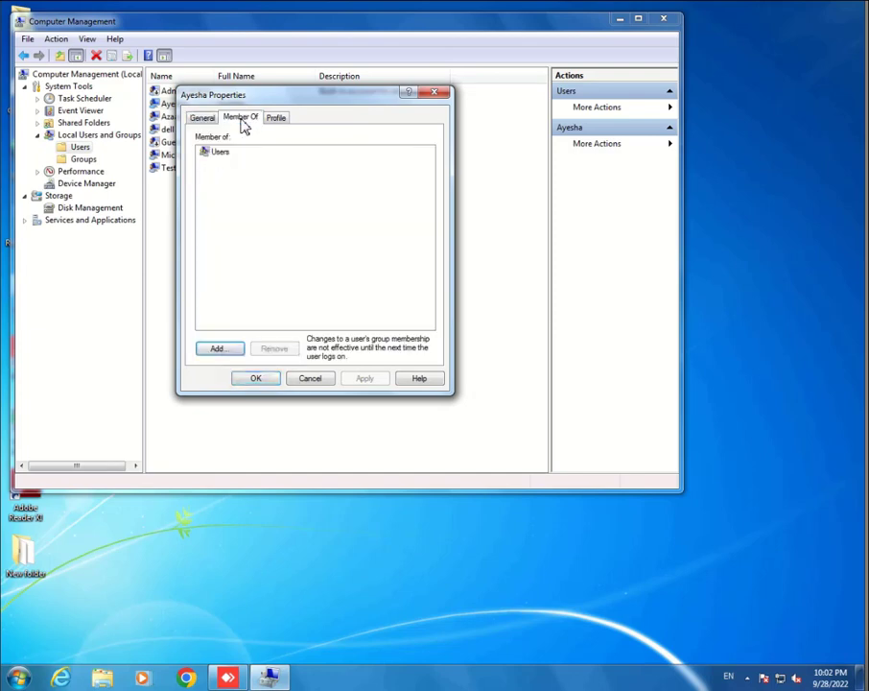
pyautogui.click(220, 155)
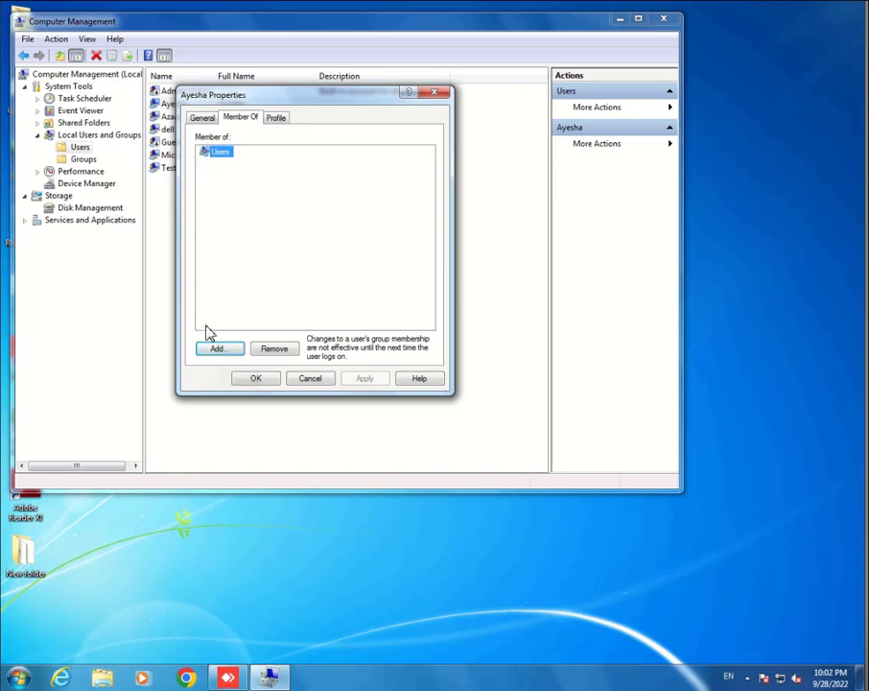
# Step: Add the Administrators group to the new user's Member Of list alongside Users and apply
pyautogui.click(222, 352)
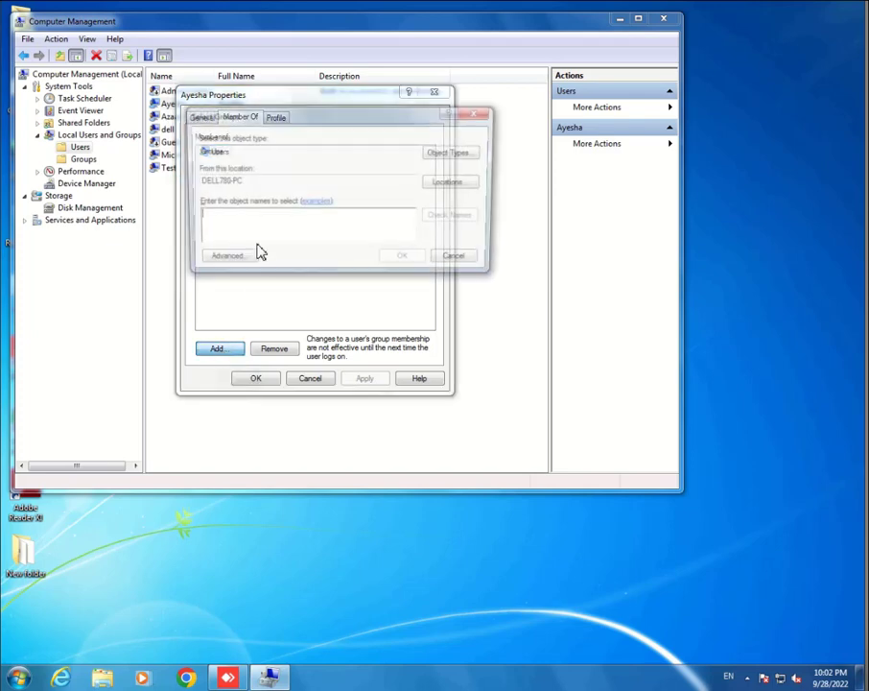
pyautogui.write('adm')
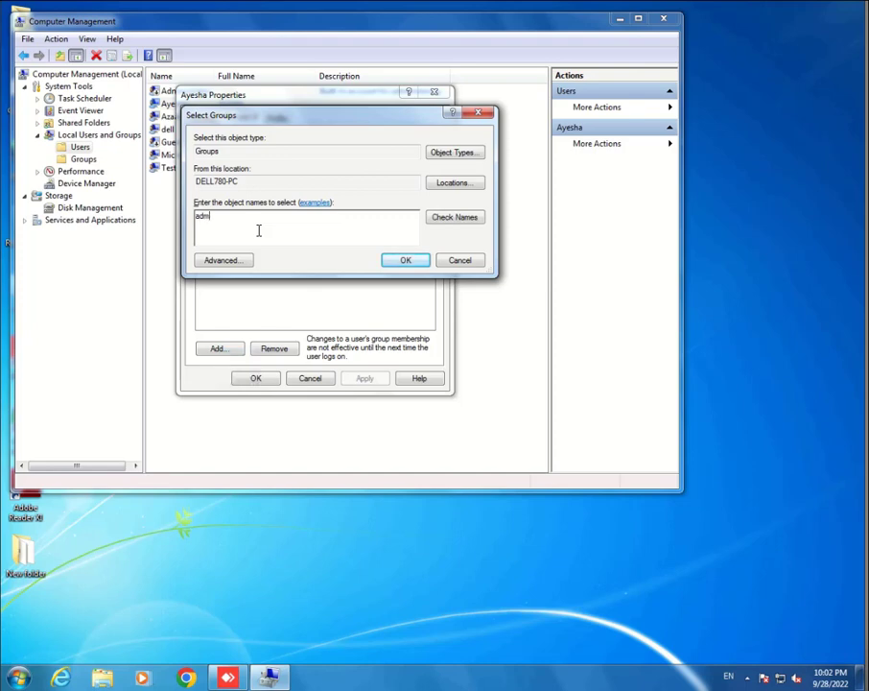
pyautogui.write('inistrators')
pyautogui.press('Return')
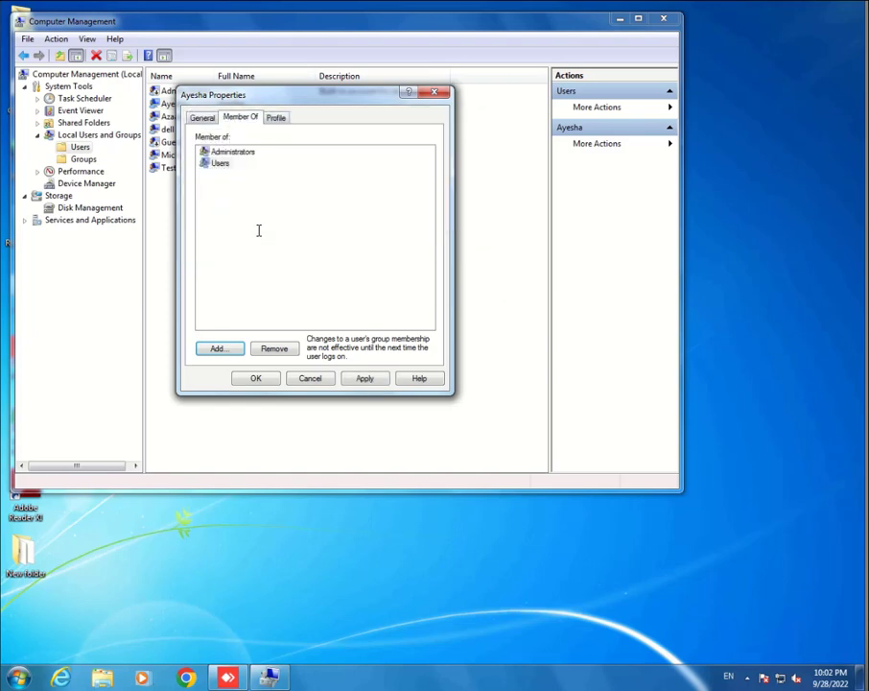
pyautogui.click(240, 155)
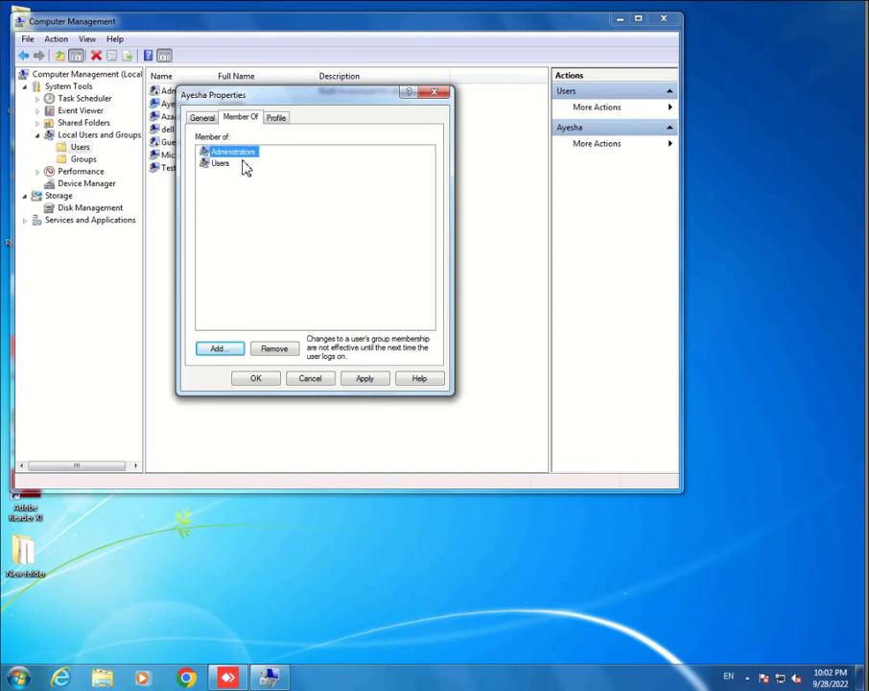
pyautogui.moveTo(267, 99); pyautogui.dragTo(298, 77)
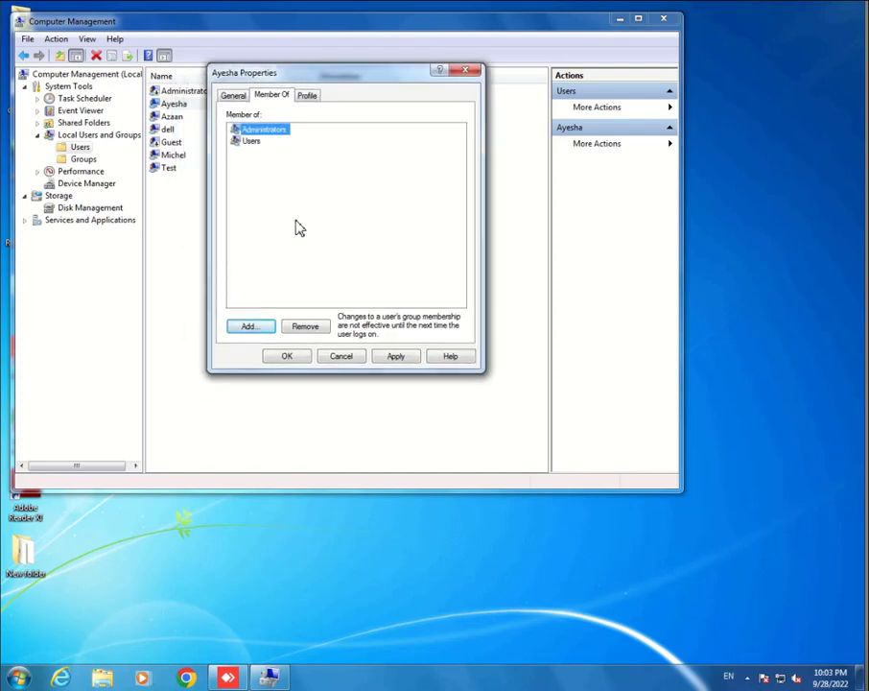
pyautogui.click(393, 360)
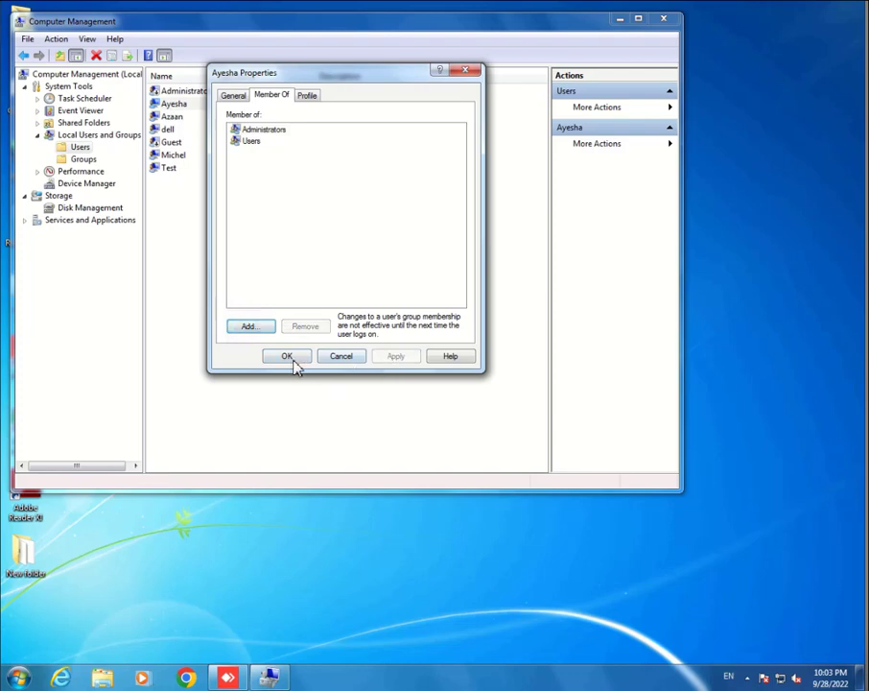
pyautogui.click(293, 361)
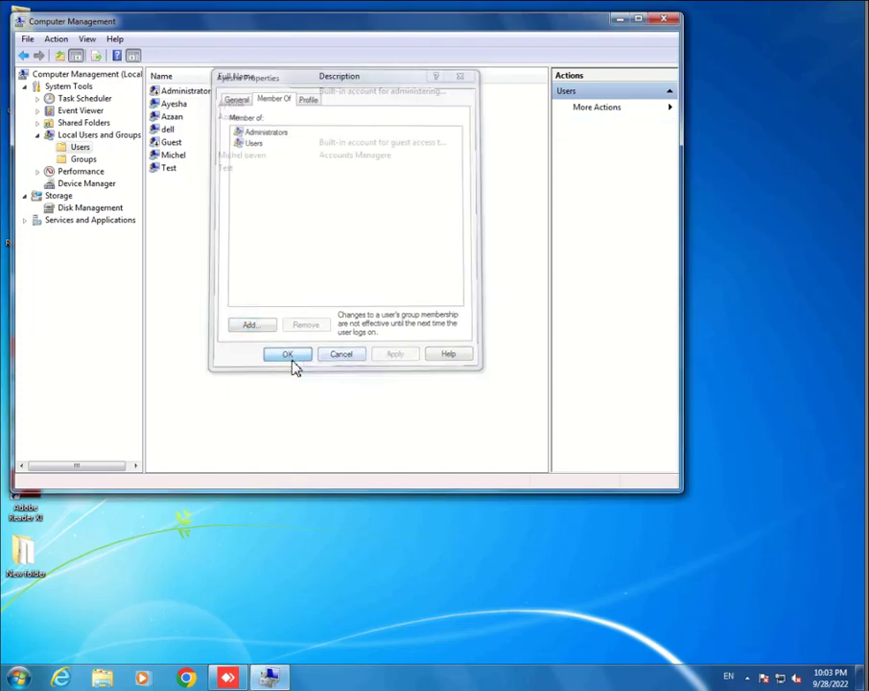
# Step: Enter 'Doctor' in the Description field of the new user's properties and save
pyautogui.click(177, 108)
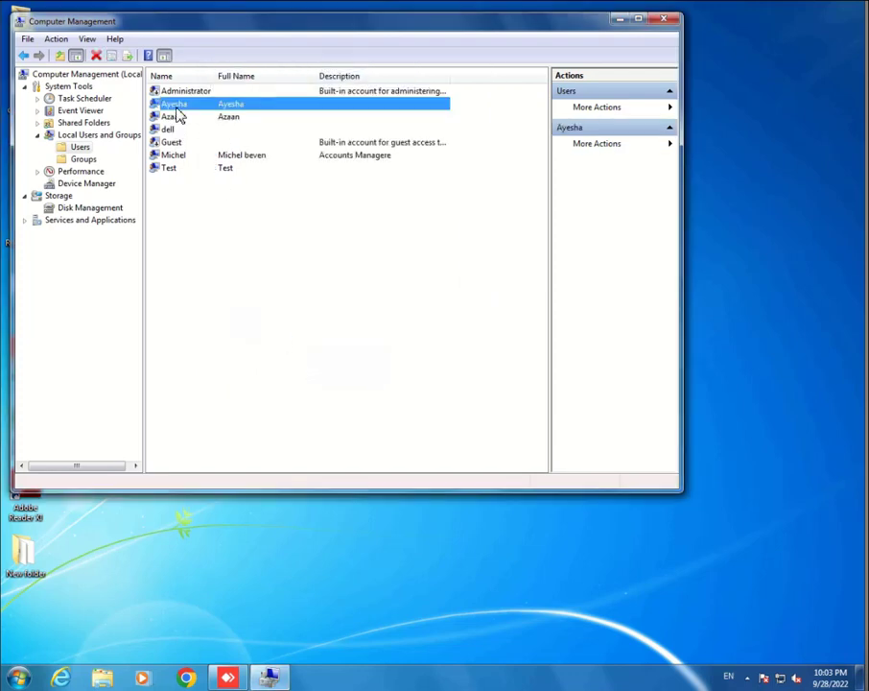
pyautogui.rightClick(177, 116)
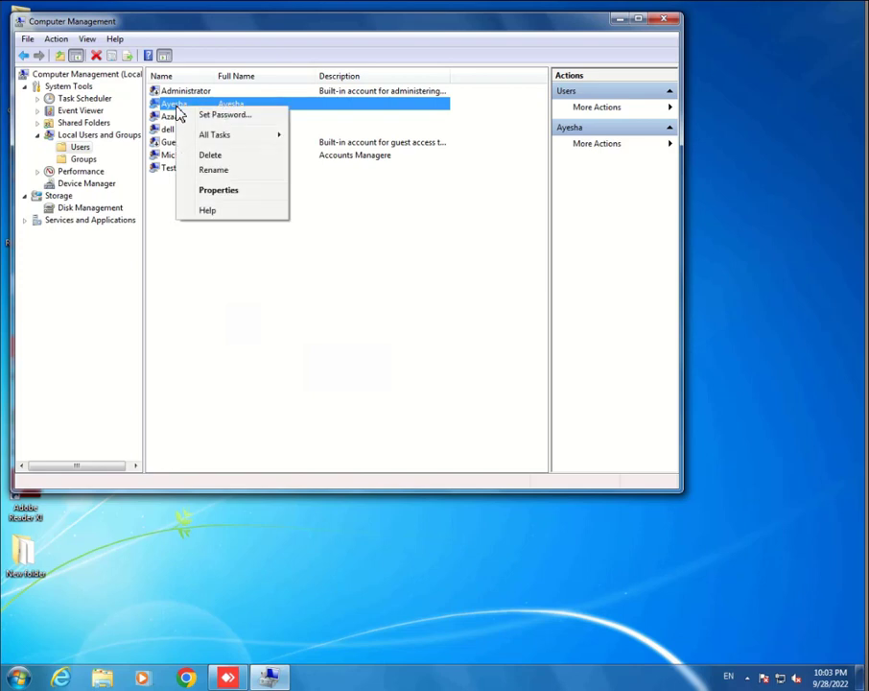
pyautogui.click(218, 190)
pyautogui.click(321, 181)
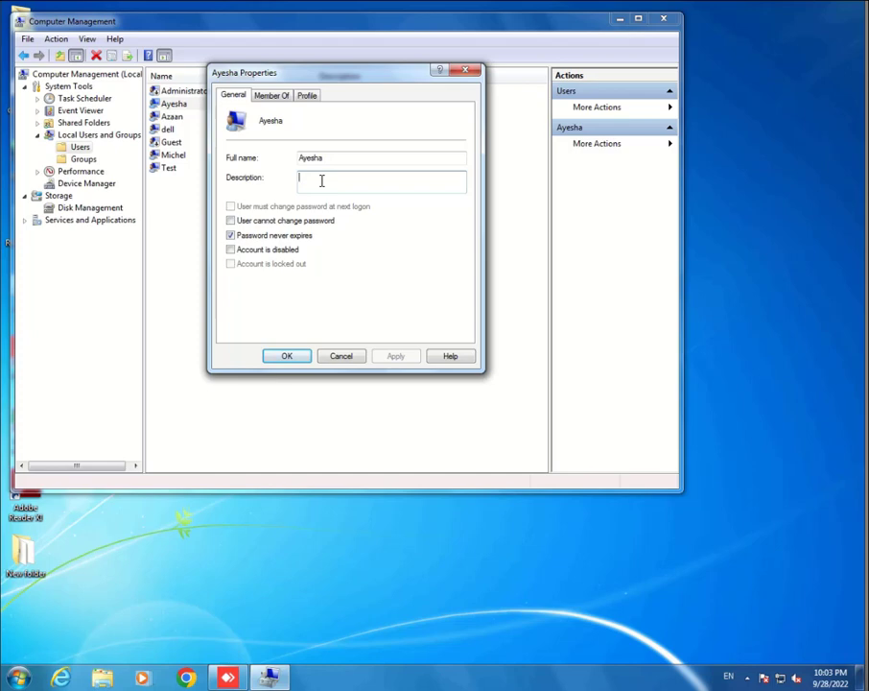
pyautogui.write('Doctor')
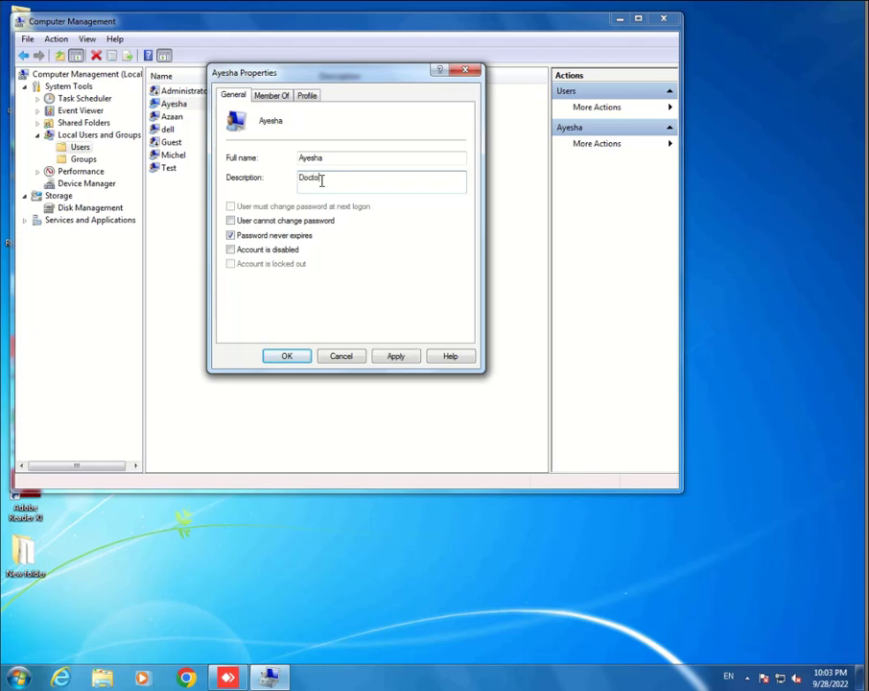
pyautogui.click(283, 356)
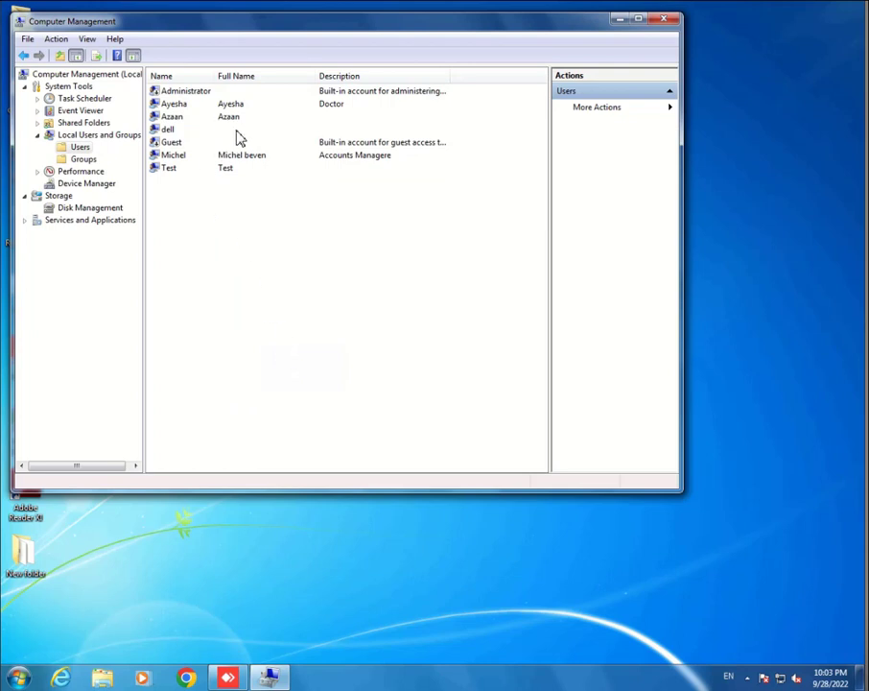
pyautogui.click(345, 106)
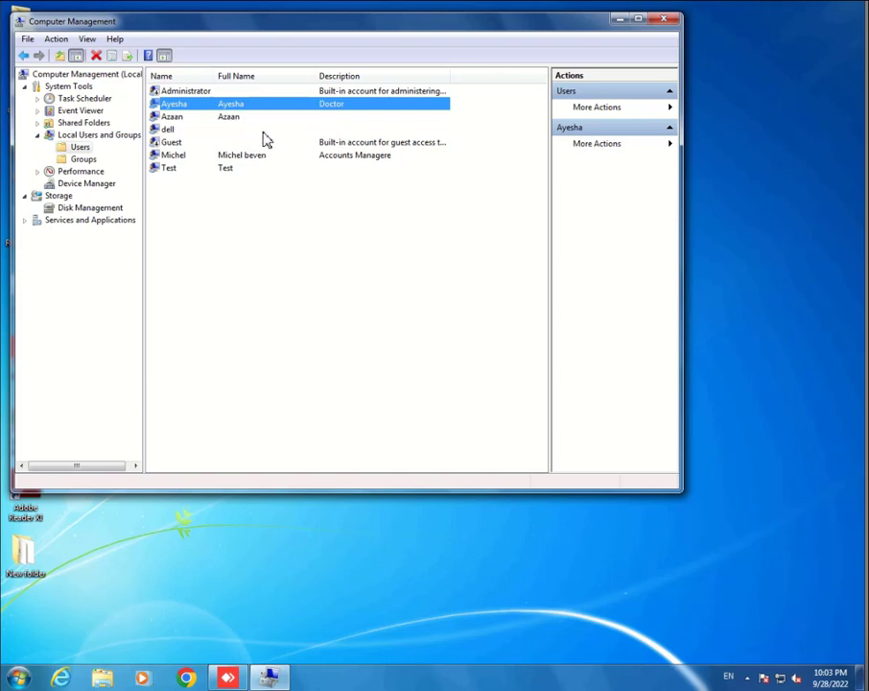
# Step: Remove Administrators from the account below the new user, leaving only Users, and apply
pyautogui.rightClick(173, 117)
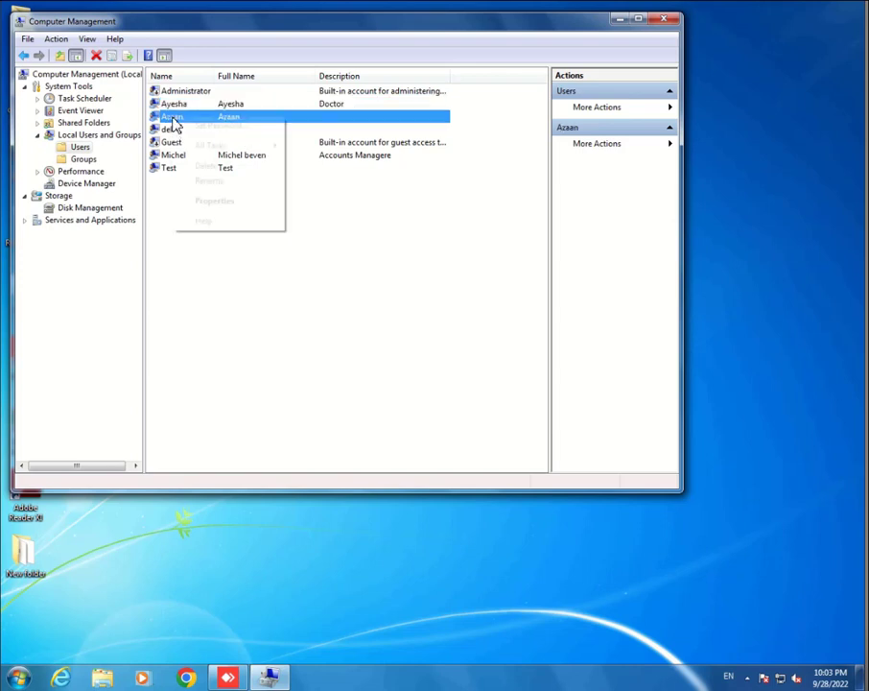
pyautogui.click(214, 201)
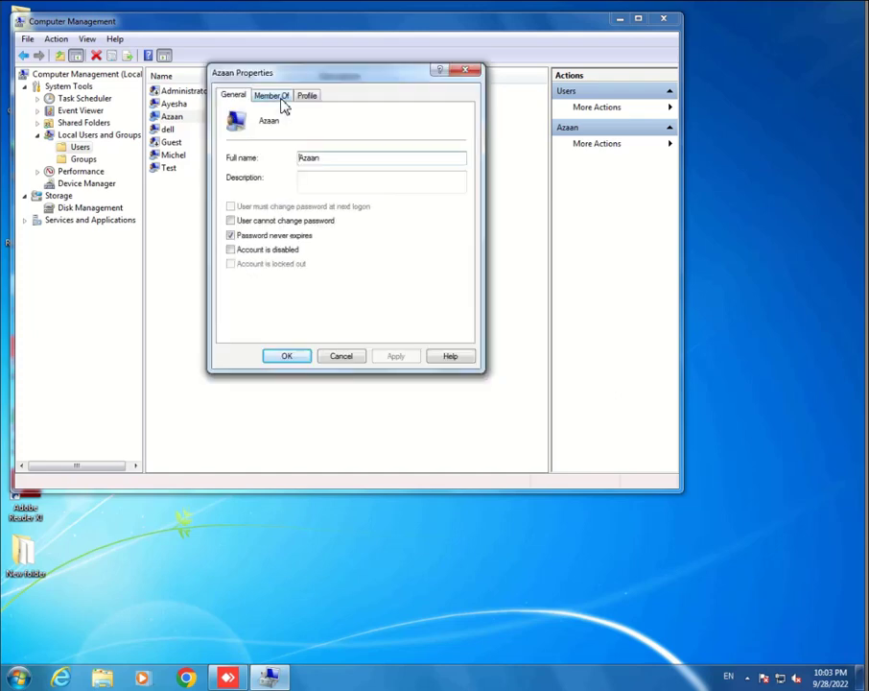
pyautogui.click(280, 99)
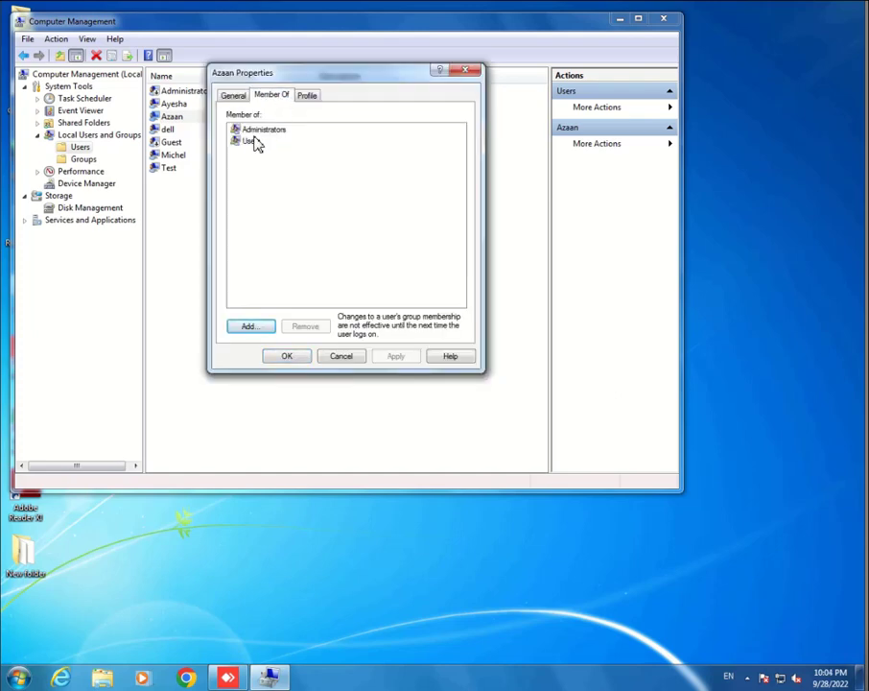
pyautogui.click(258, 131)
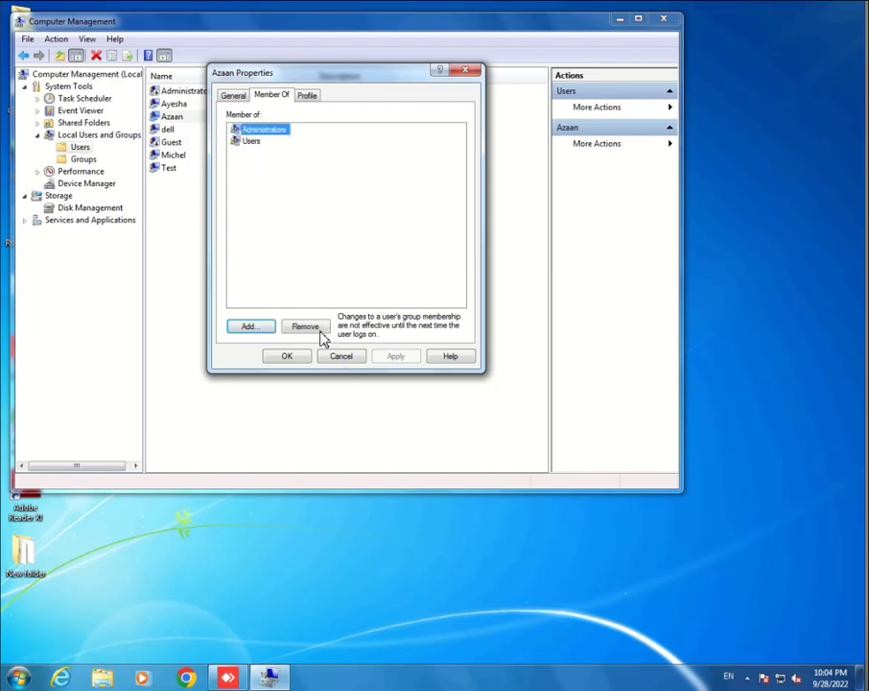
pyautogui.click(317, 329)
pyautogui.click(395, 356)
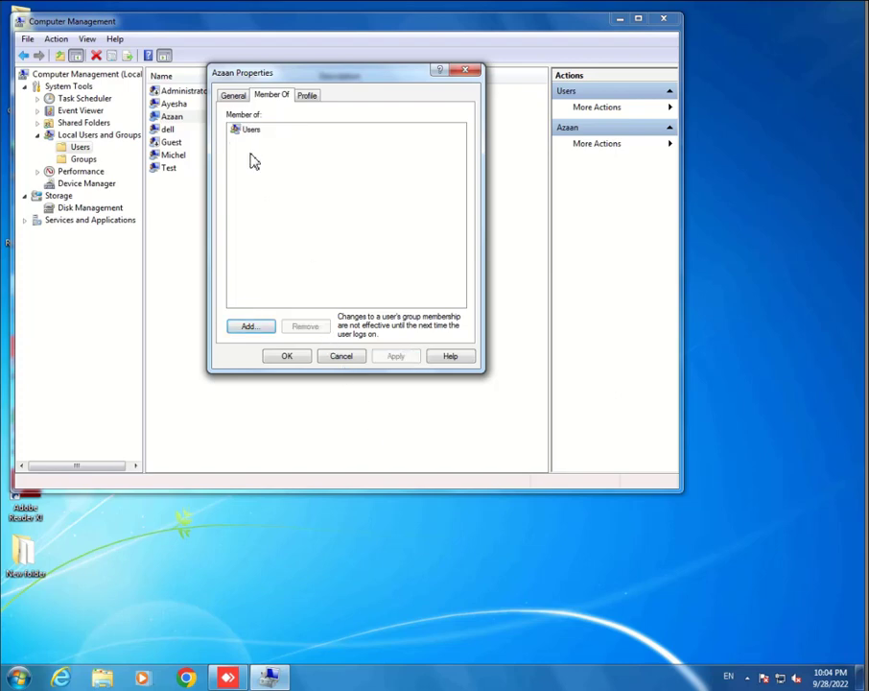
pyautogui.click(286, 361)
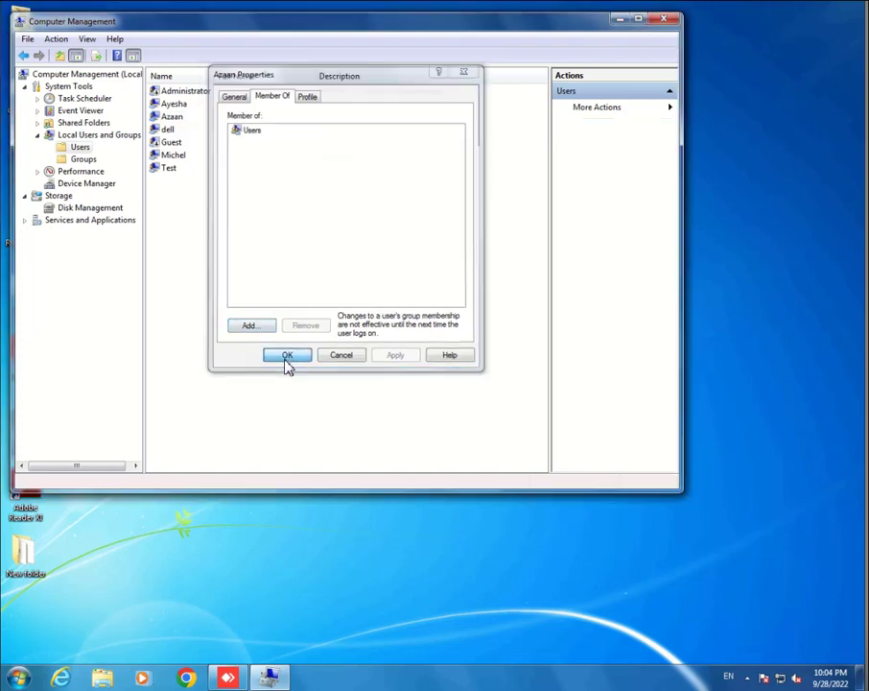
pyautogui.click(169, 120)
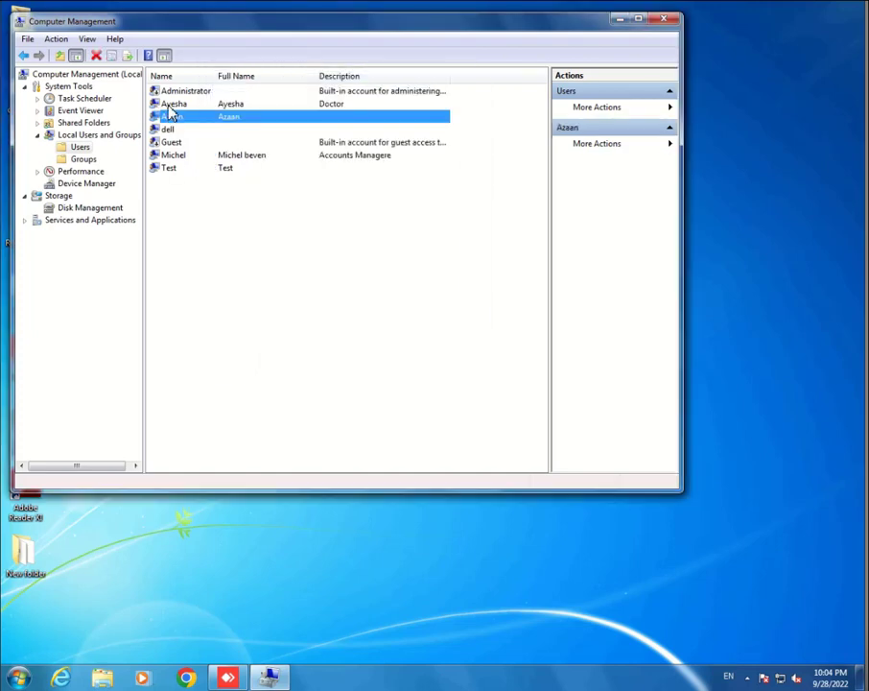